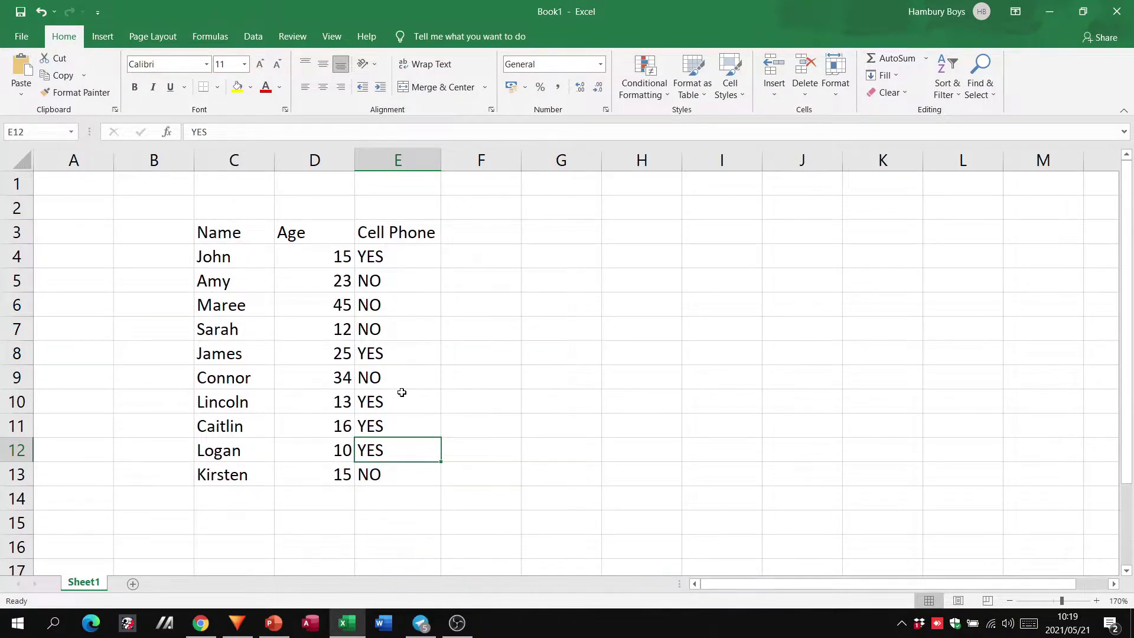
Make the Name, Age and Cell Phone headers in C3:E3 bold and centred horizontally and vertically.
left_click_drag(224, 236, 437, 237)
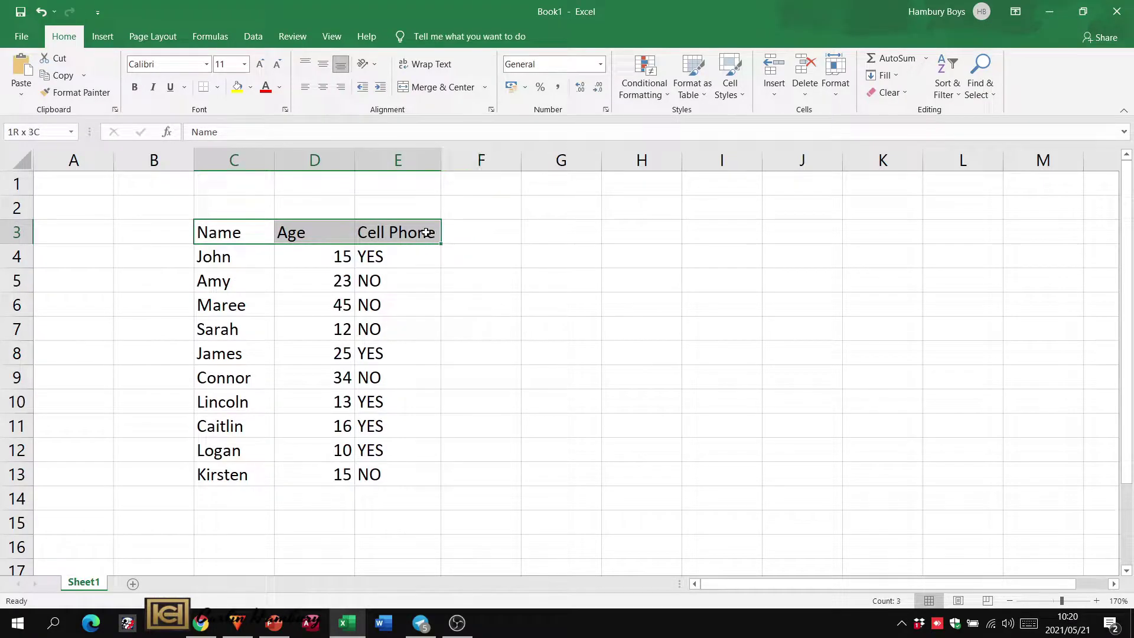
left_click(134, 87)
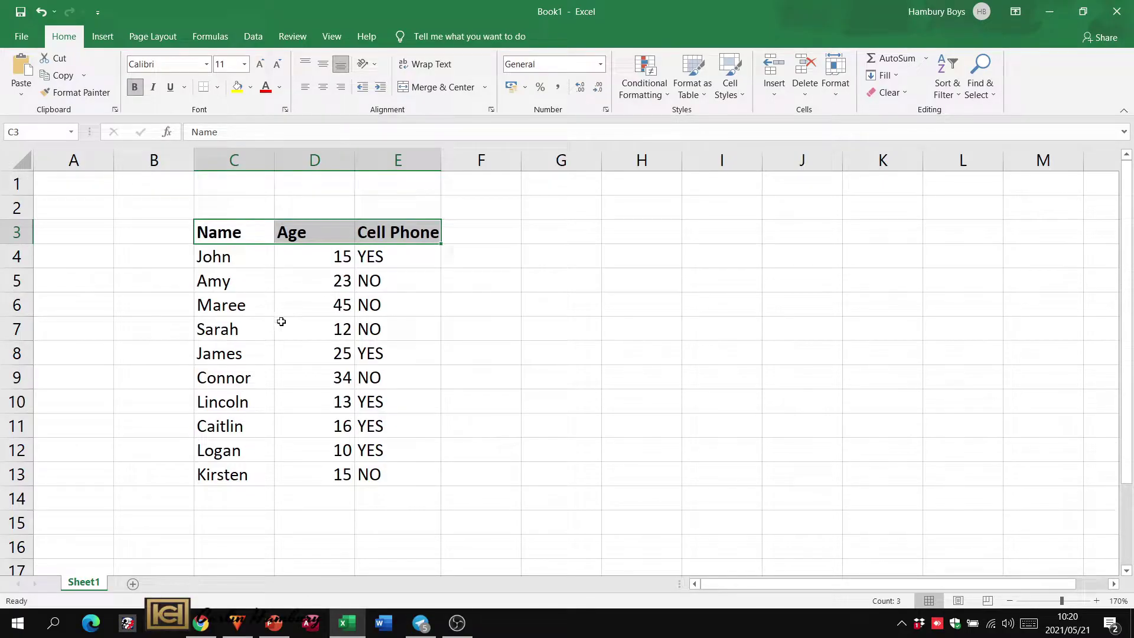
left_click(323, 86)
left_click(323, 64)
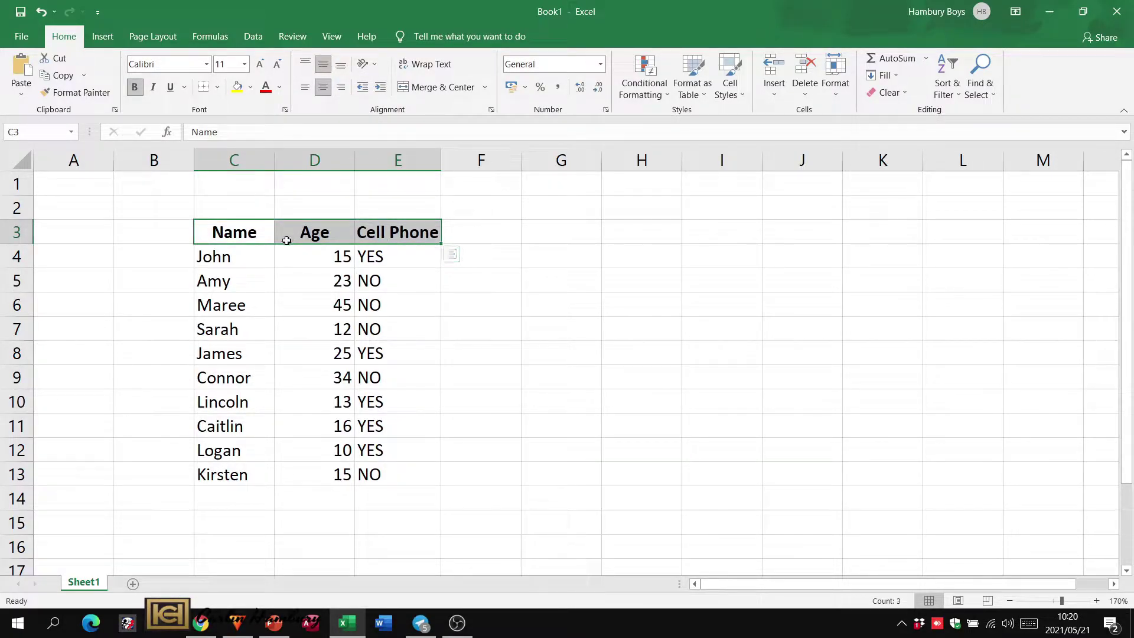
left_click_drag(408, 256, 425, 284)
left_click(422, 281)
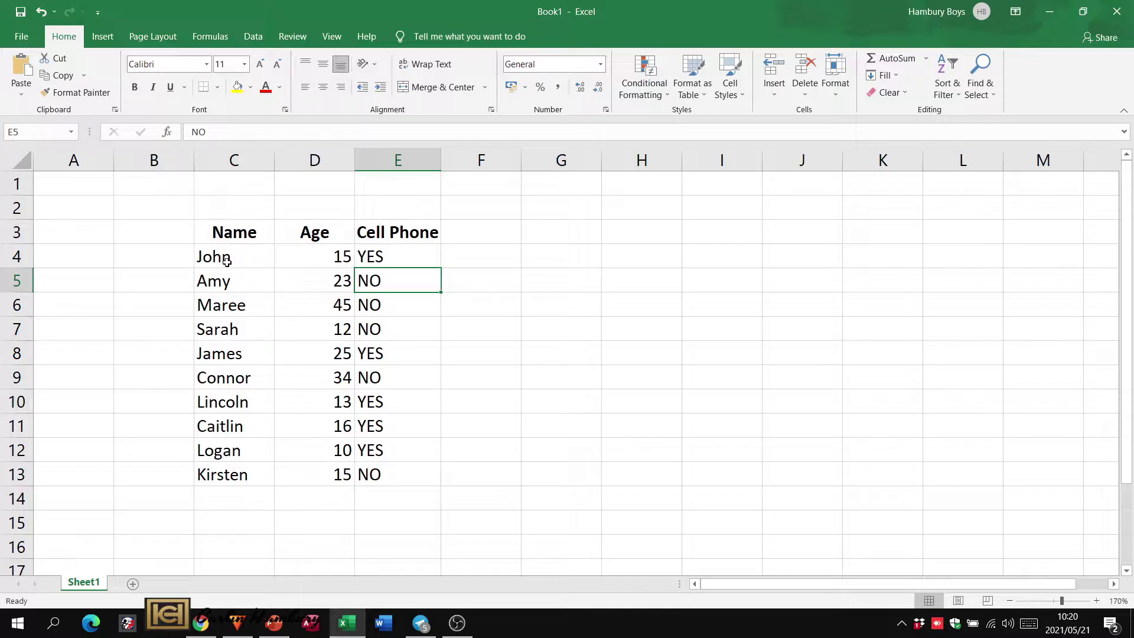
left_click_drag(227, 261, 287, 519)
left_click_drag(328, 259, 322, 474)
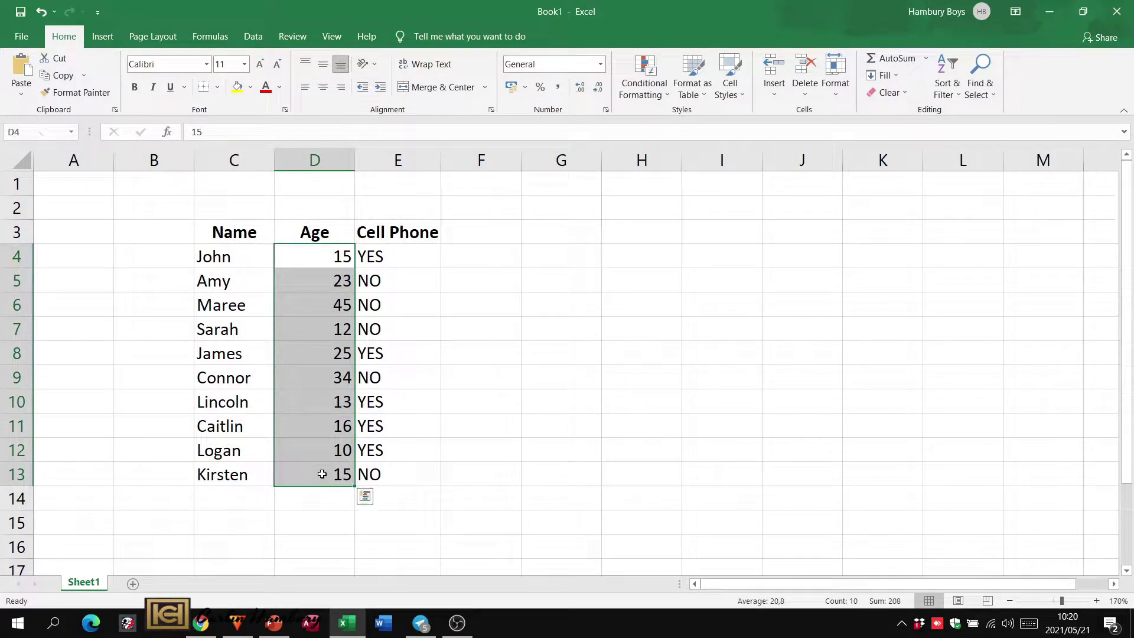
left_click(391, 250)
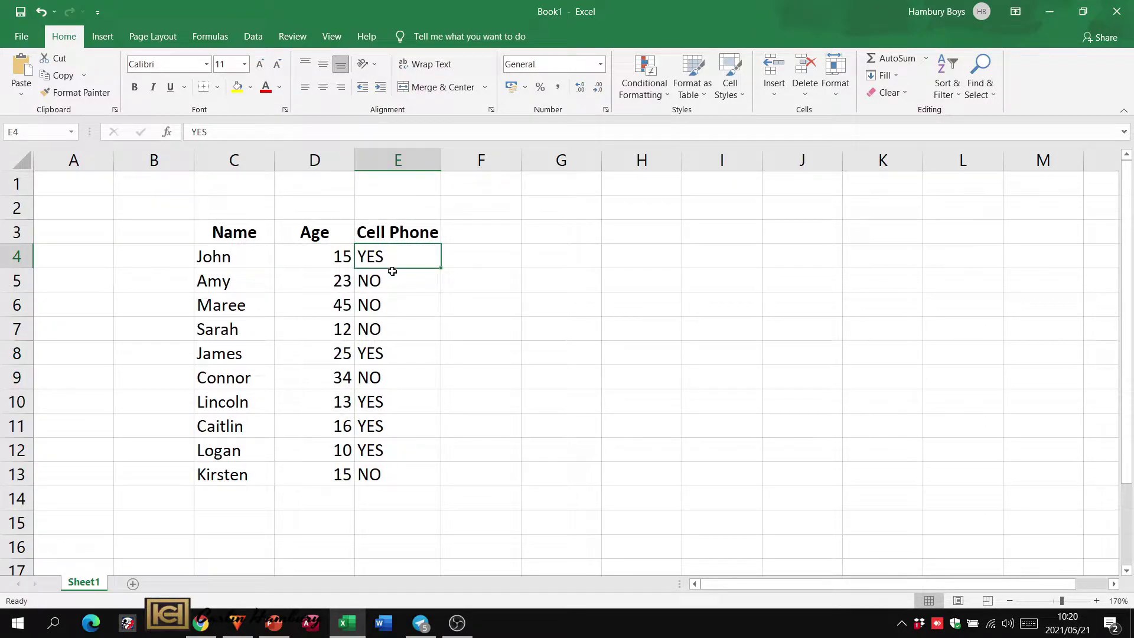
left_click_drag(392, 271, 385, 474)
left_click(539, 364)
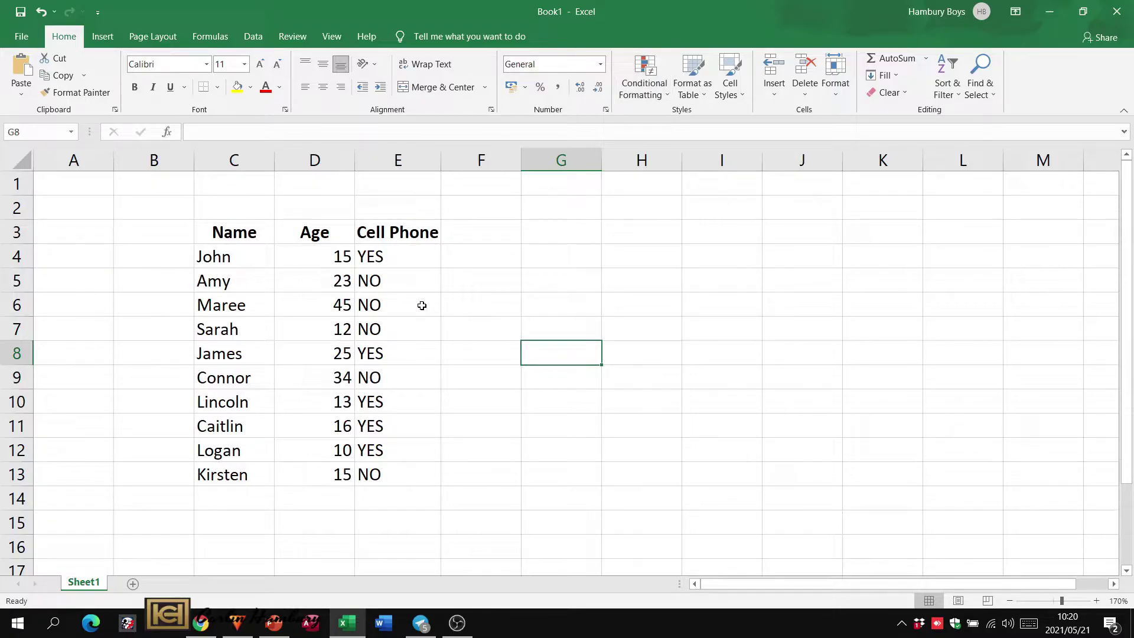
left_click_drag(310, 255, 301, 481)
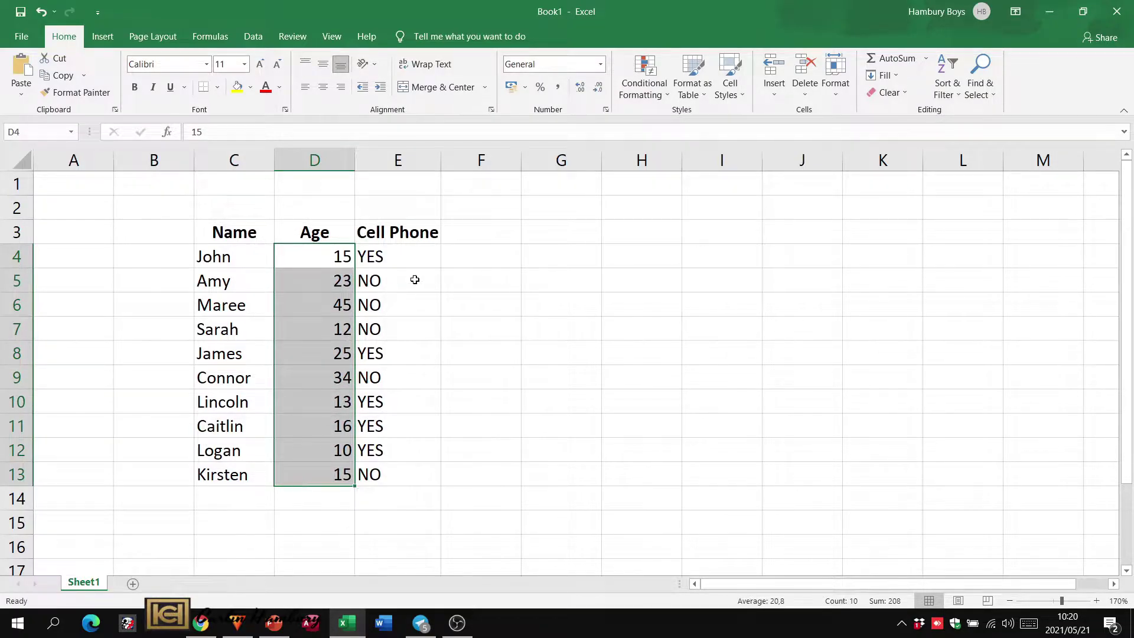
left_click(413, 278)
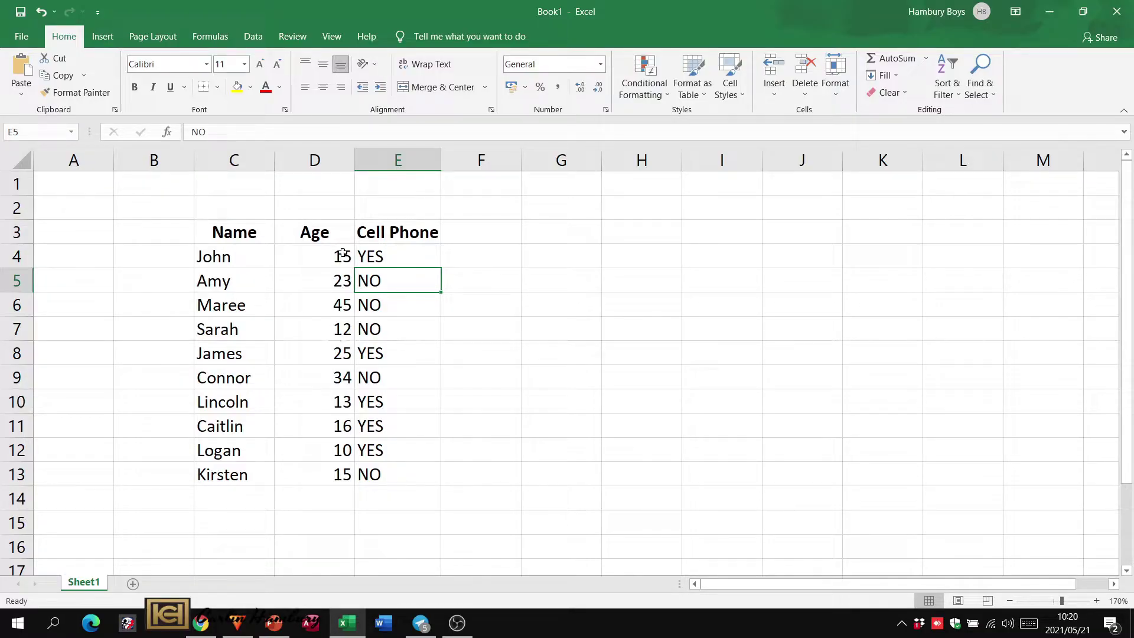
left_click(667, 96)
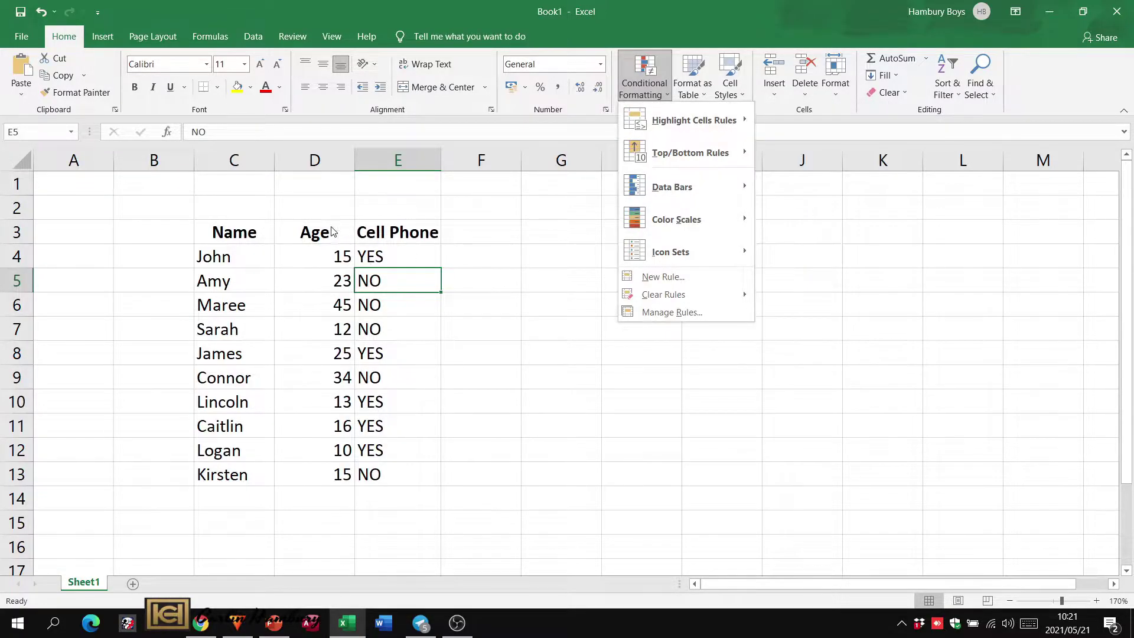
left_click(427, 332)
left_click(446, 313)
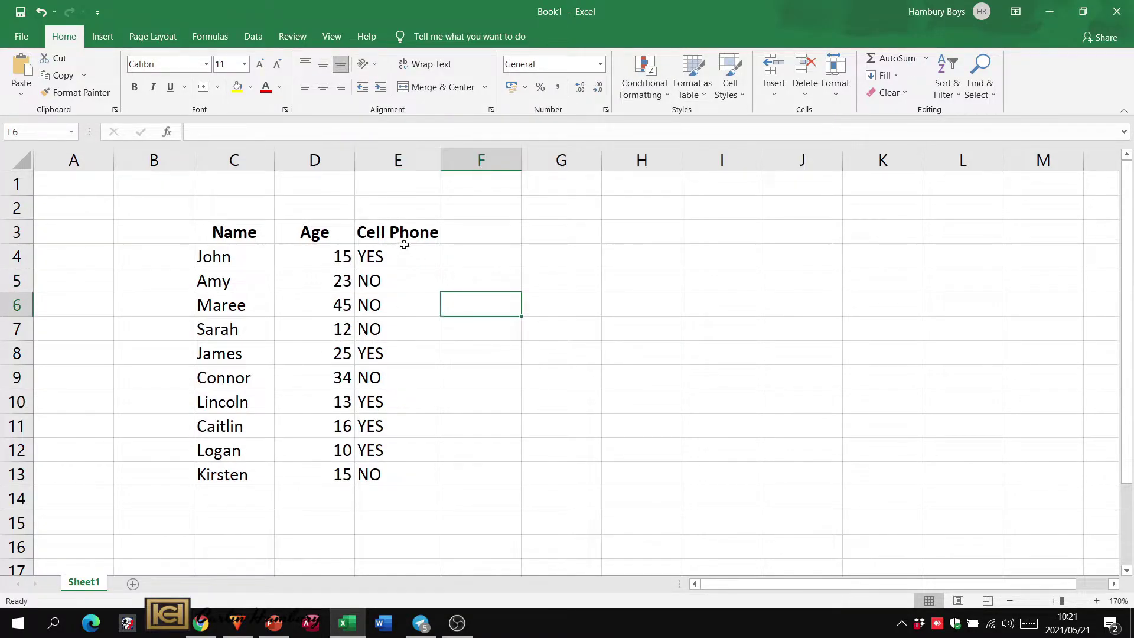
left_click(394, 260)
left_click_drag(393, 260, 401, 473)
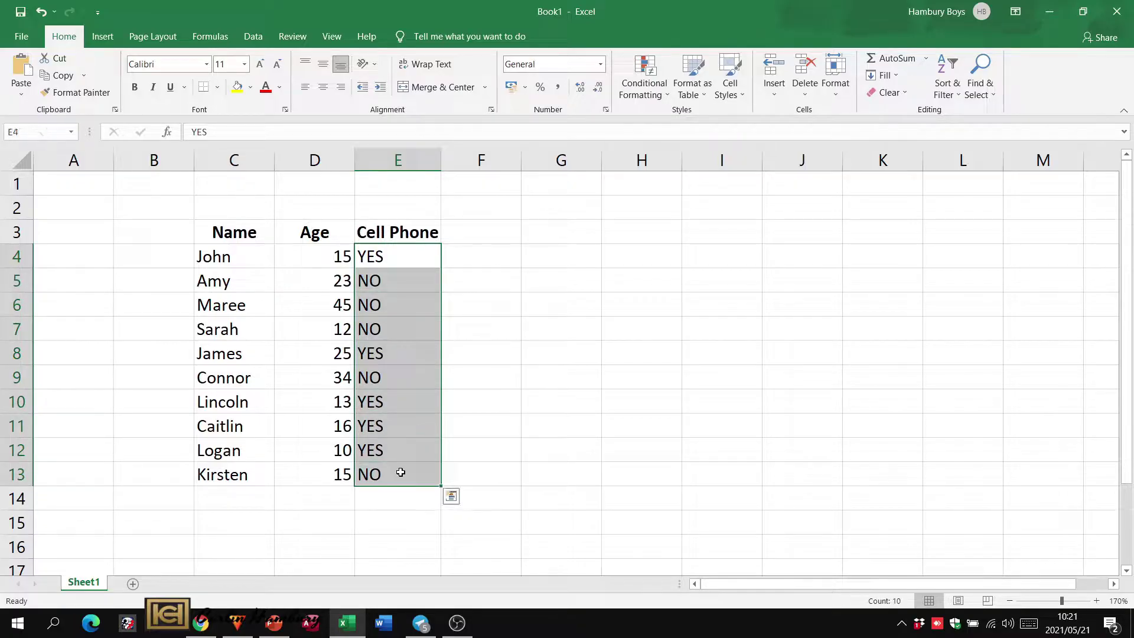
left_click(395, 256)
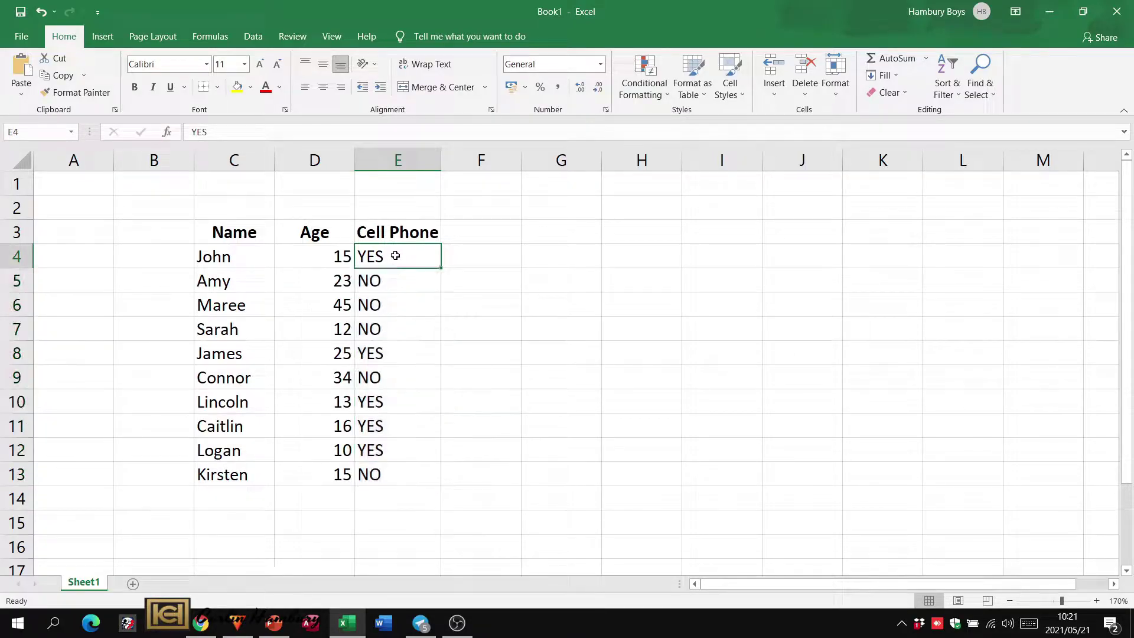
left_click(383, 337)
left_click(380, 352)
left_click(386, 404)
left_click(384, 426)
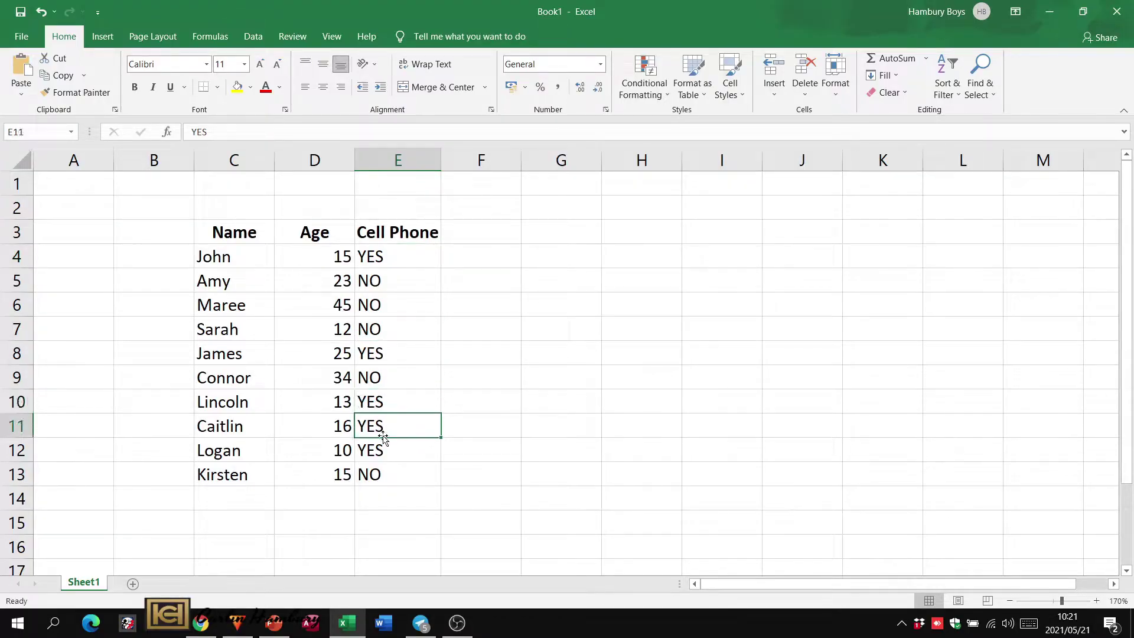
left_click(393, 455)
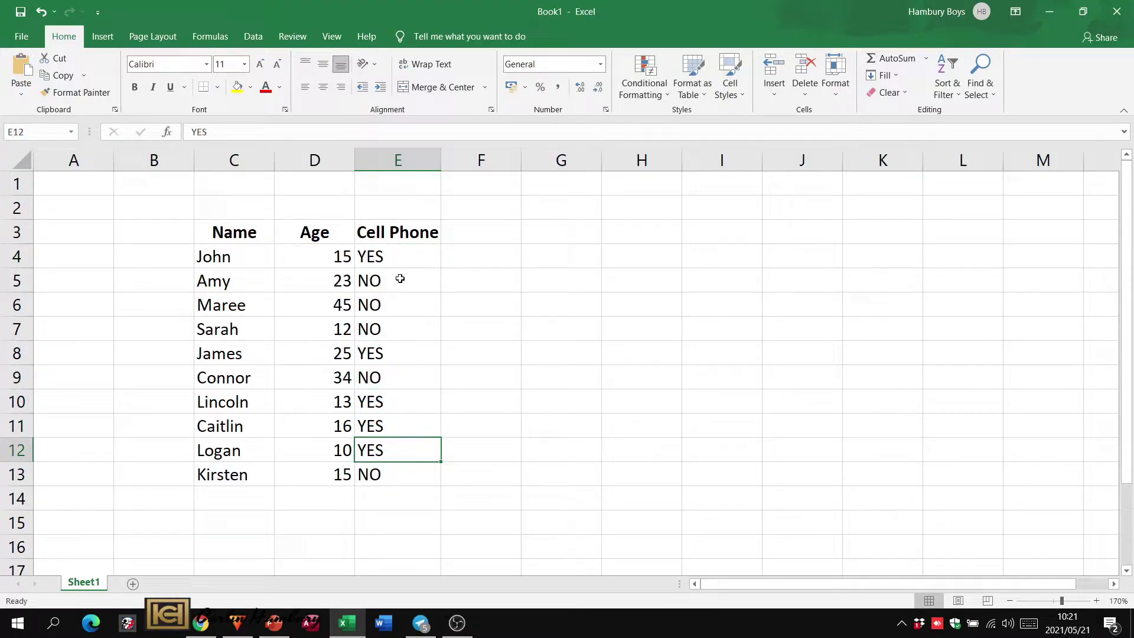
left_click(400, 253)
left_click(396, 350, "ctrl")
left_click(386, 402, "ctrl")
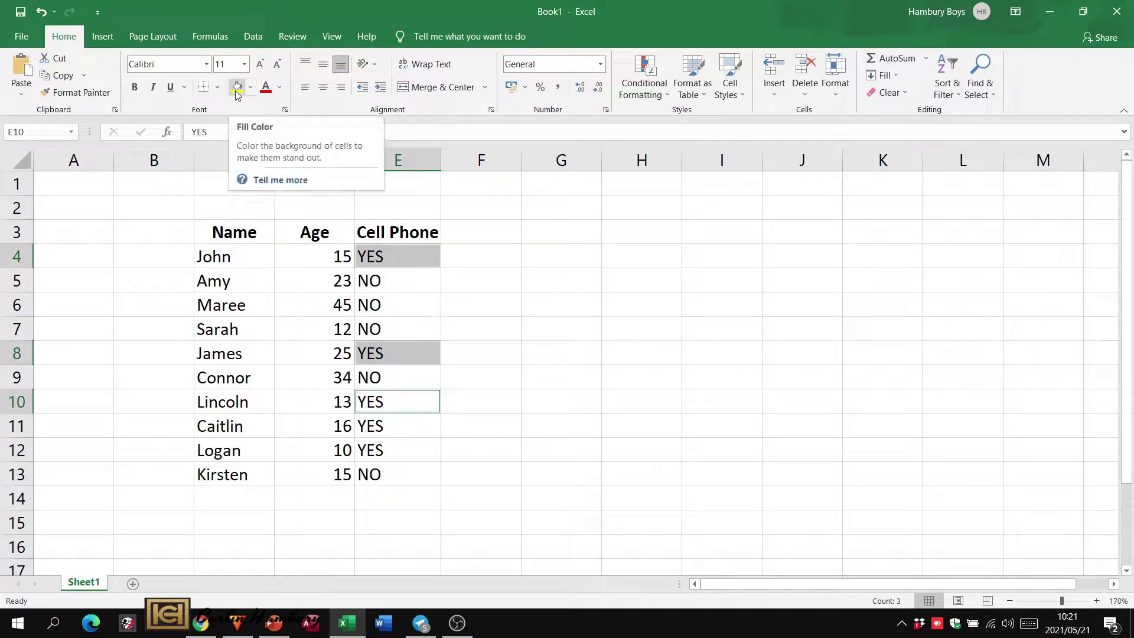
left_click(512, 214)
left_click(379, 258)
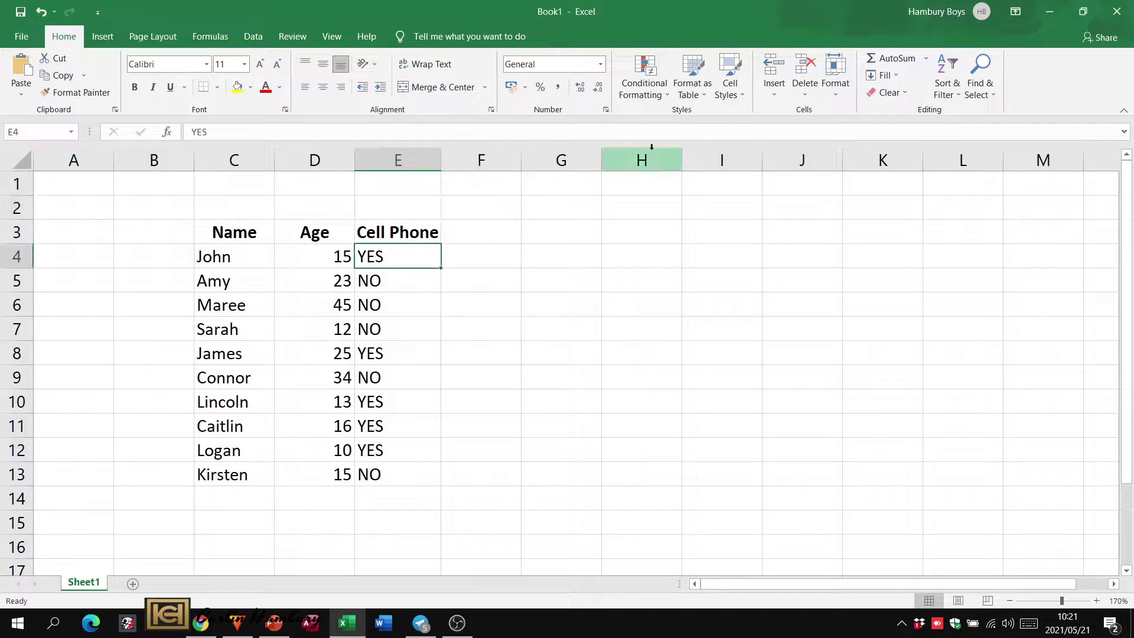
left_click(661, 94)
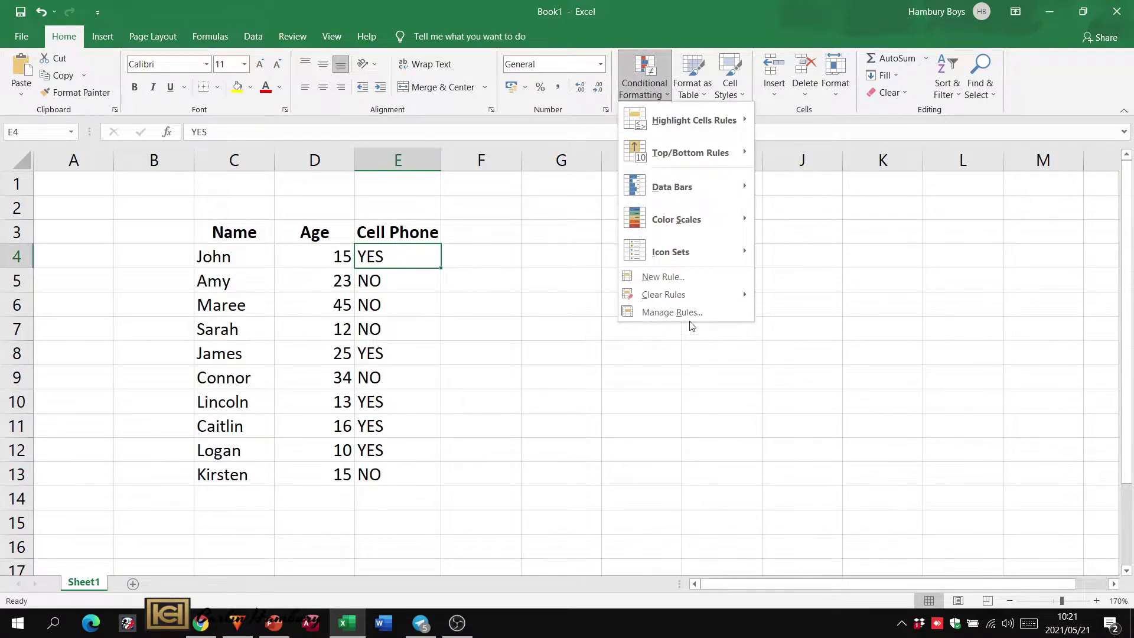
Give the YES entries in E4:E13 Yellow Fill with Dark Yellow Text using a Text That Contains rule.
left_click(400, 264)
left_click_drag(399, 257, 396, 481)
left_click(653, 89)
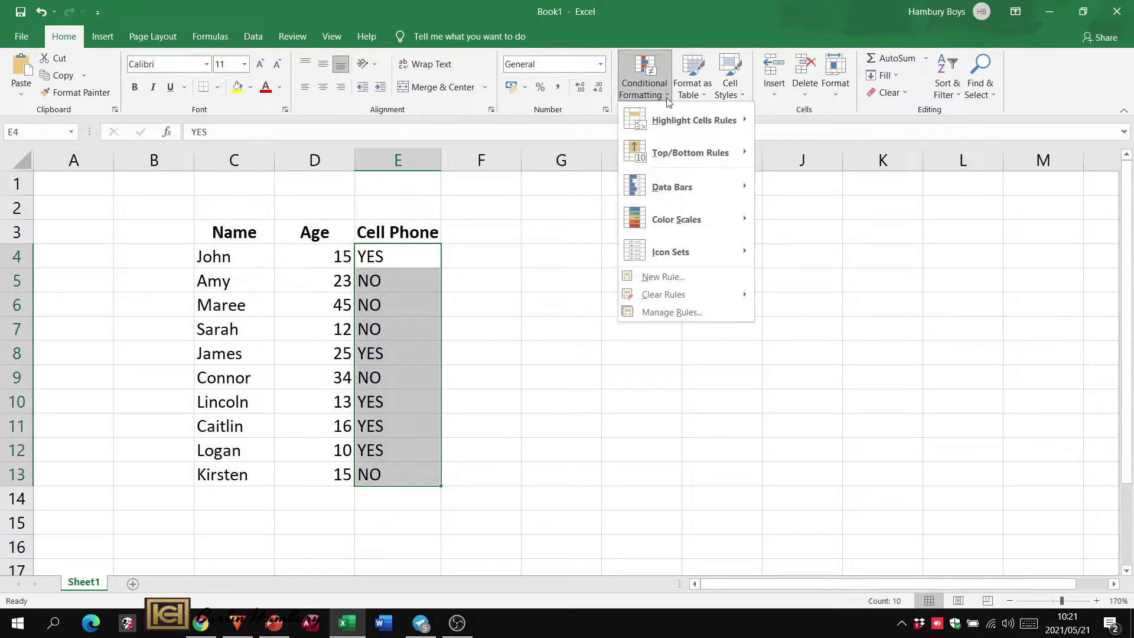
mouse_move(661, 126)
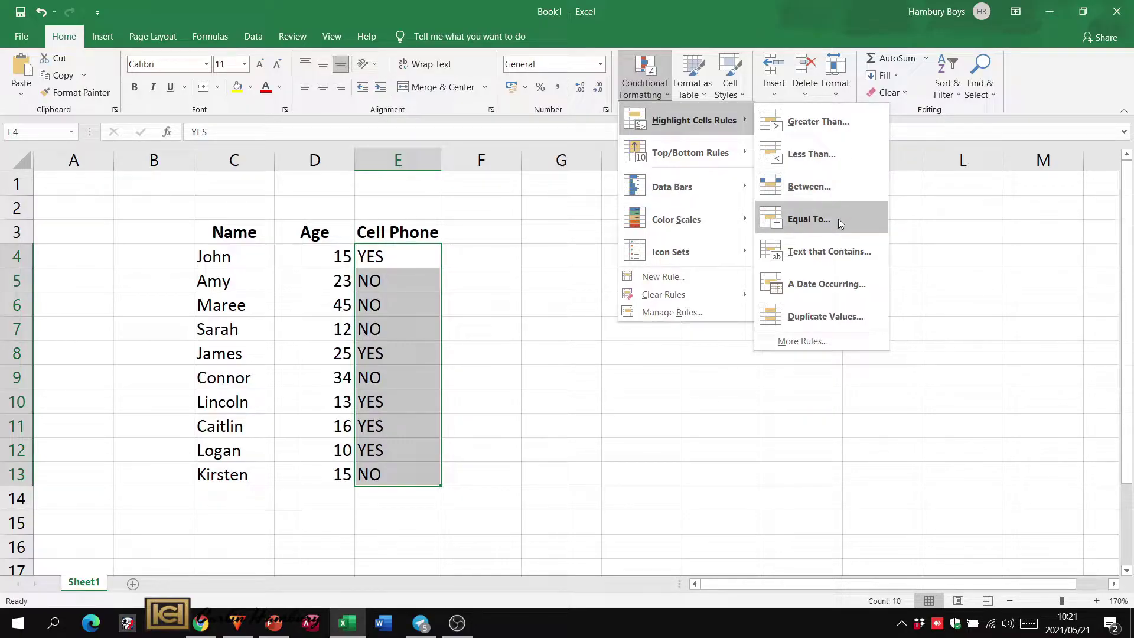
left_click(829, 252)
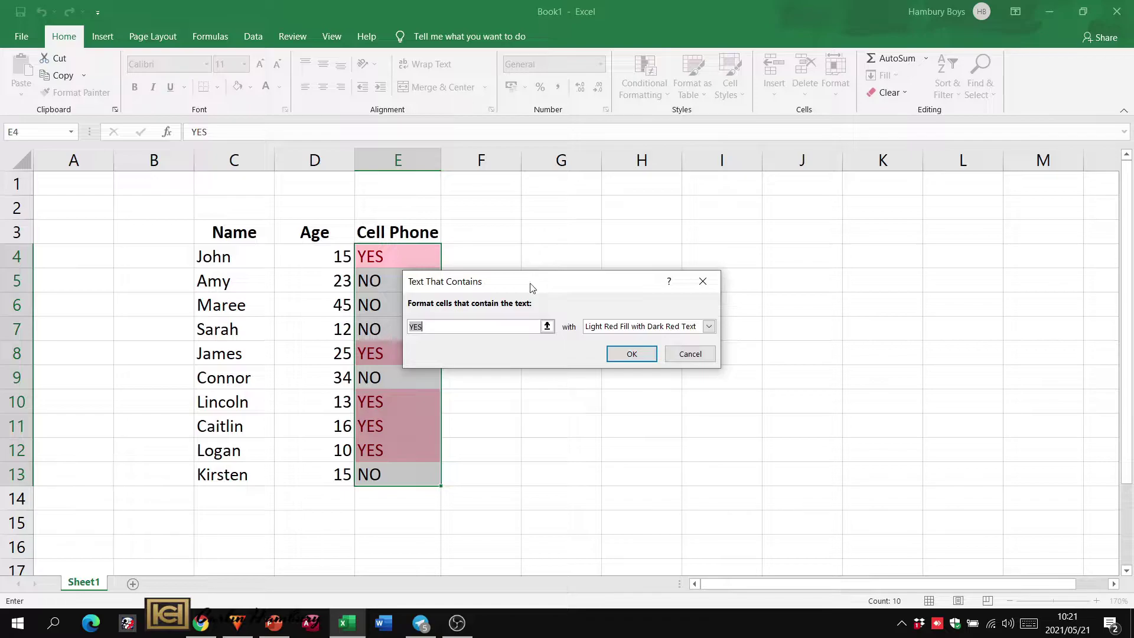
left_click_drag(531, 288, 733, 276)
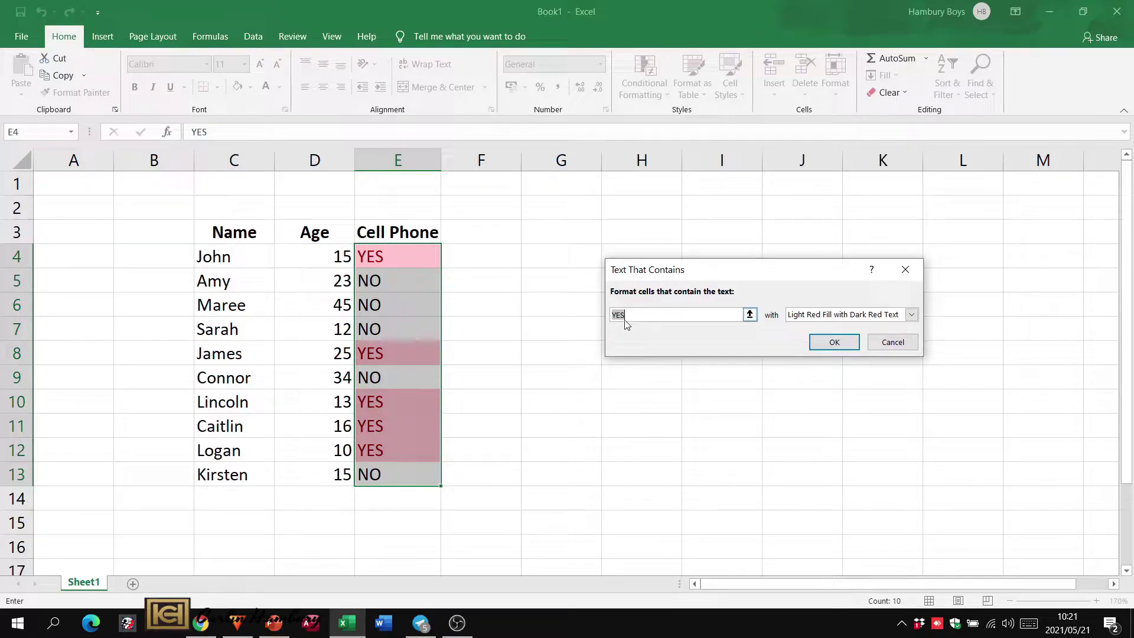
left_click(913, 315)
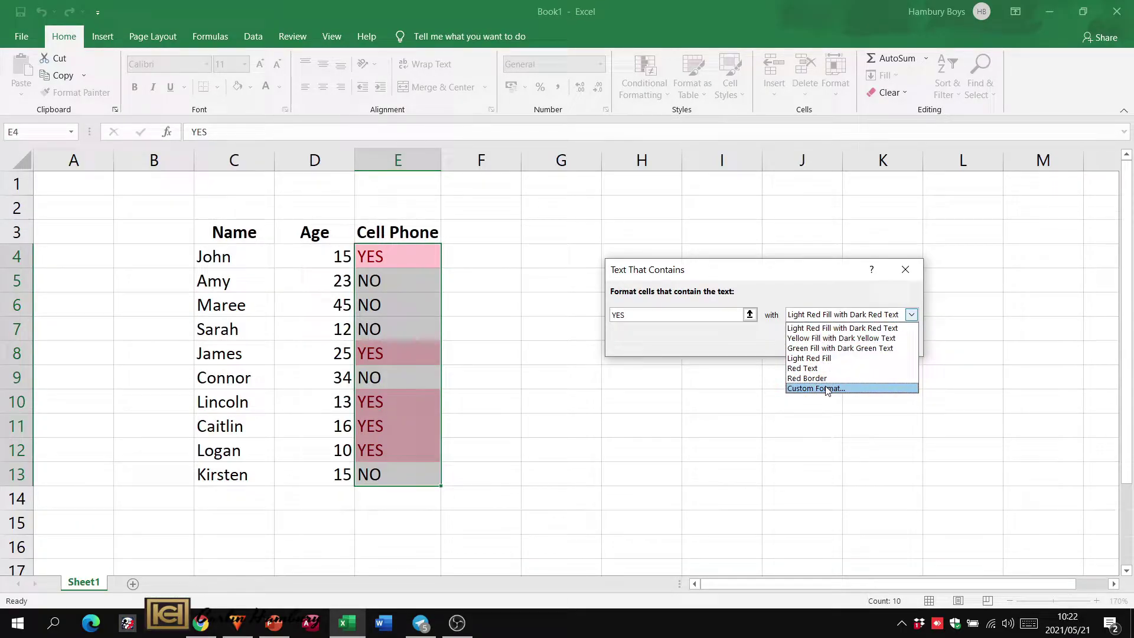
left_click(815, 339)
left_click(834, 344)
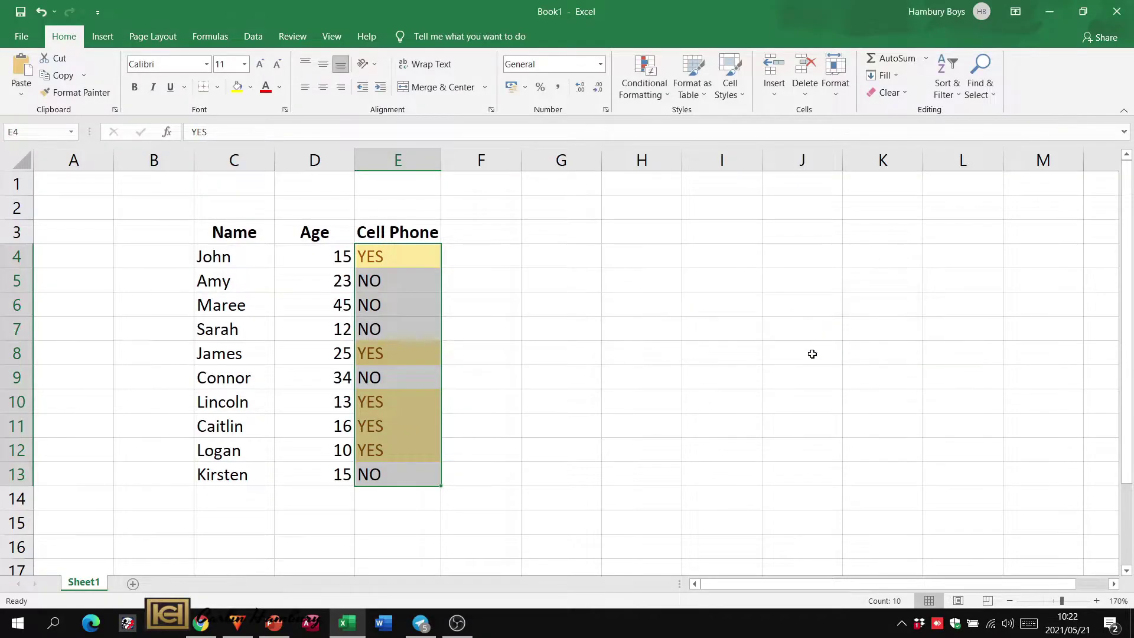
left_click(735, 370)
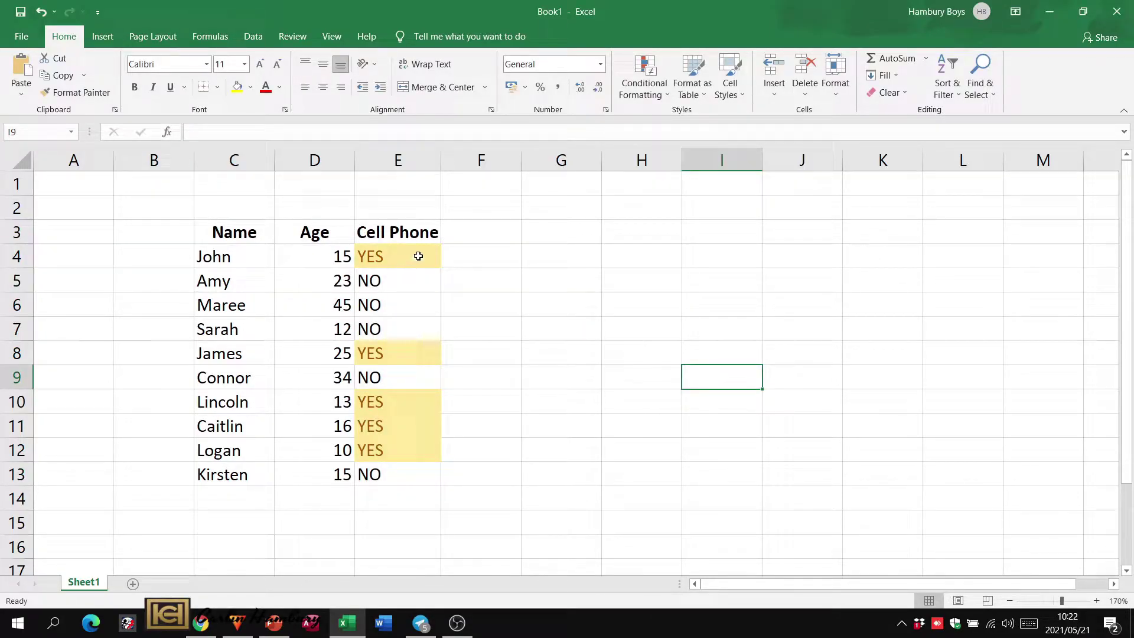
left_click(644, 79)
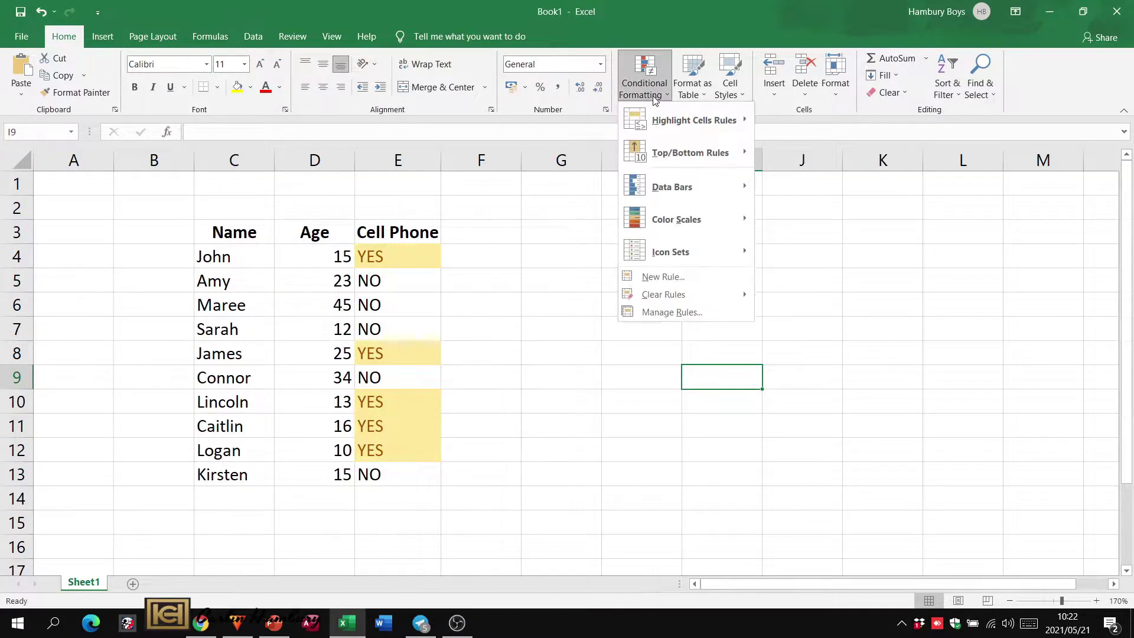
left_click(406, 259)
left_click(406, 259)
left_click(644, 80)
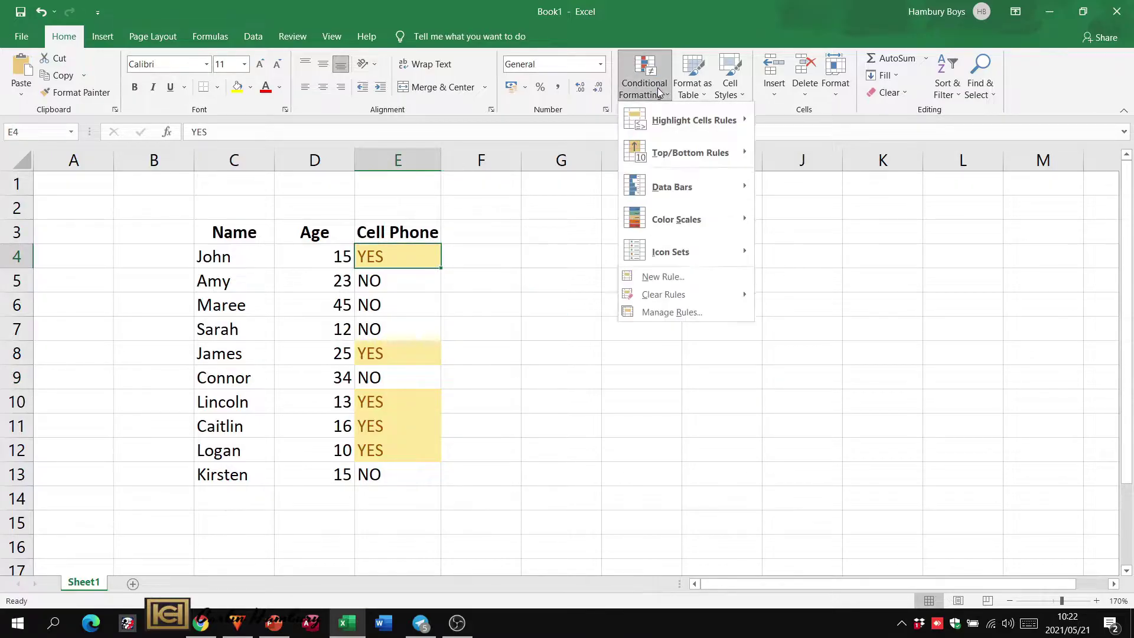
left_click(661, 313)
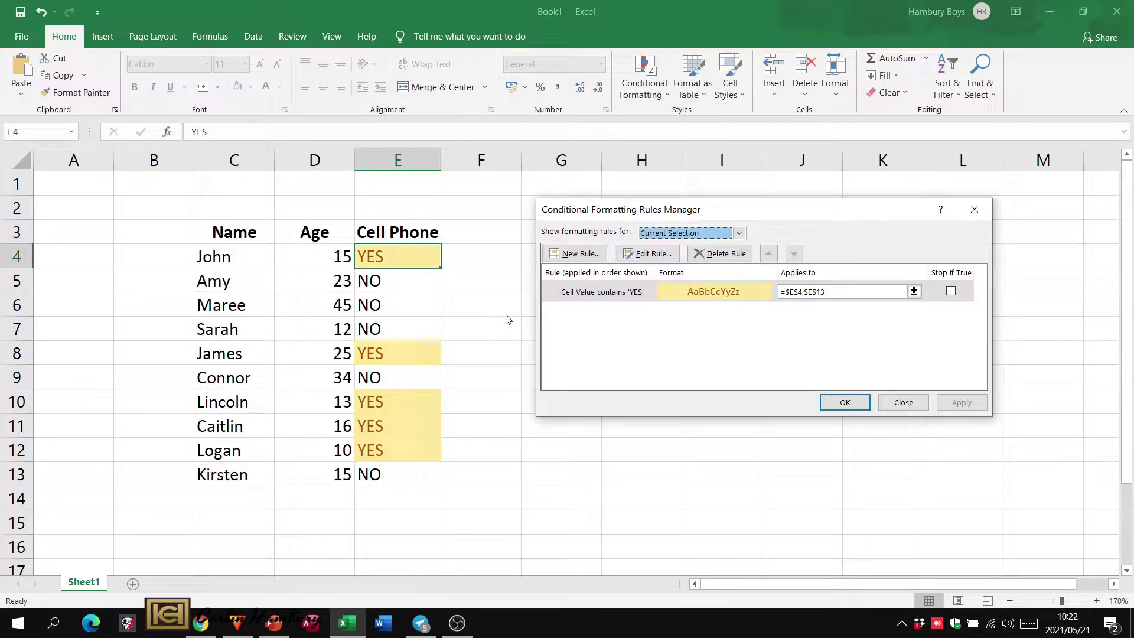
left_click(891, 404)
left_click_drag(388, 260, 379, 474)
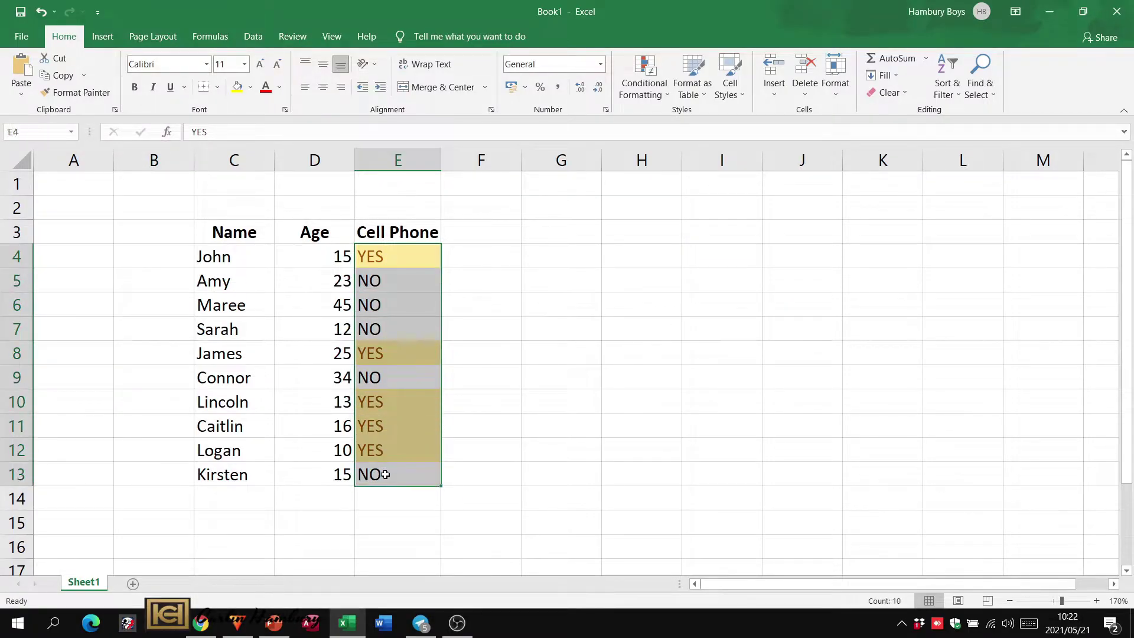
Add a Text That Contains rule giving the NO entries Green Fill with Dark Green Text.
left_click(646, 89)
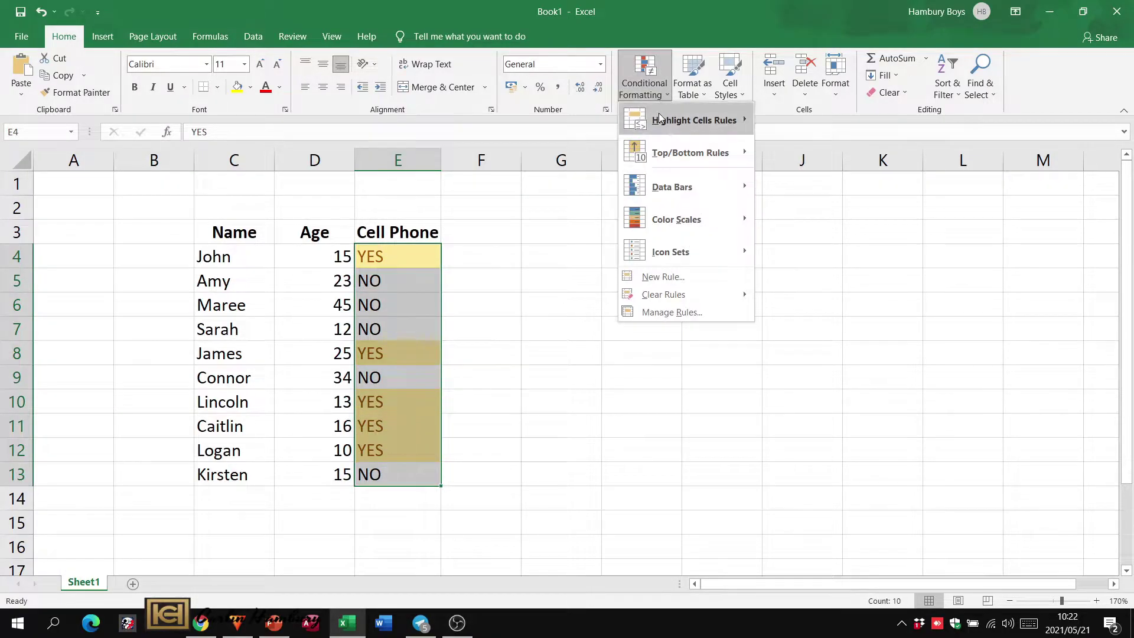
left_click(838, 254)
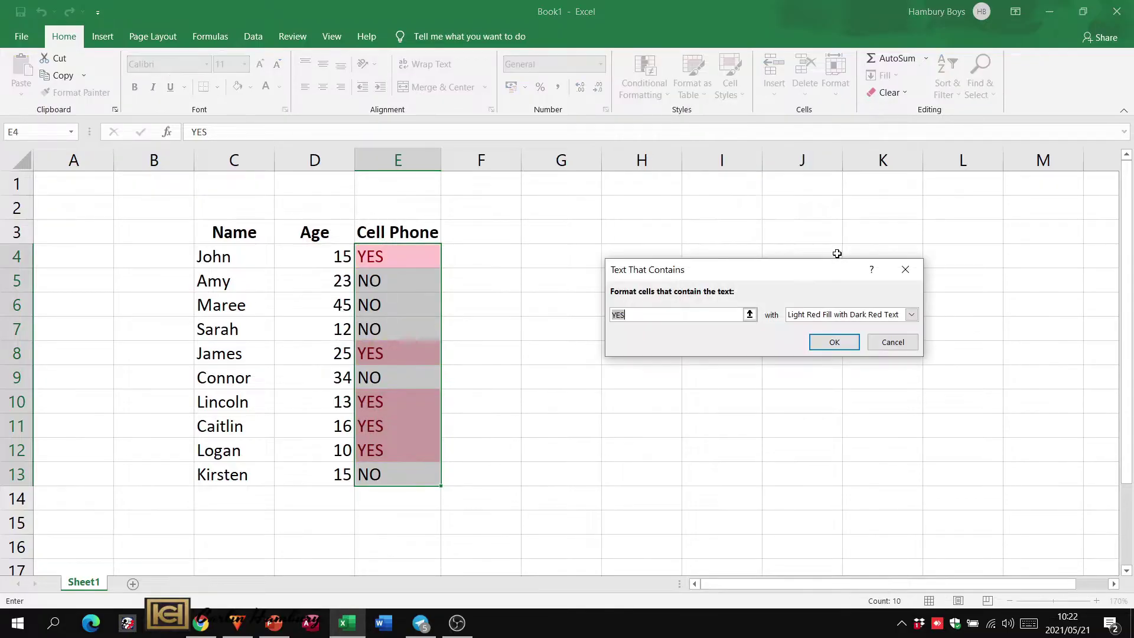
type("no")
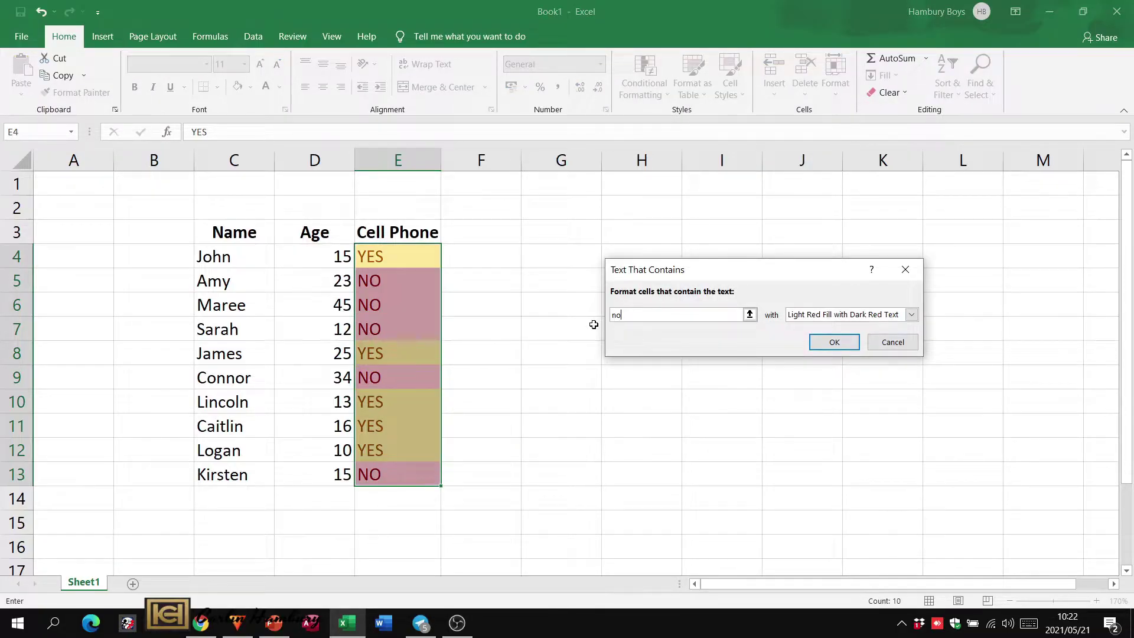
left_click(826, 314)
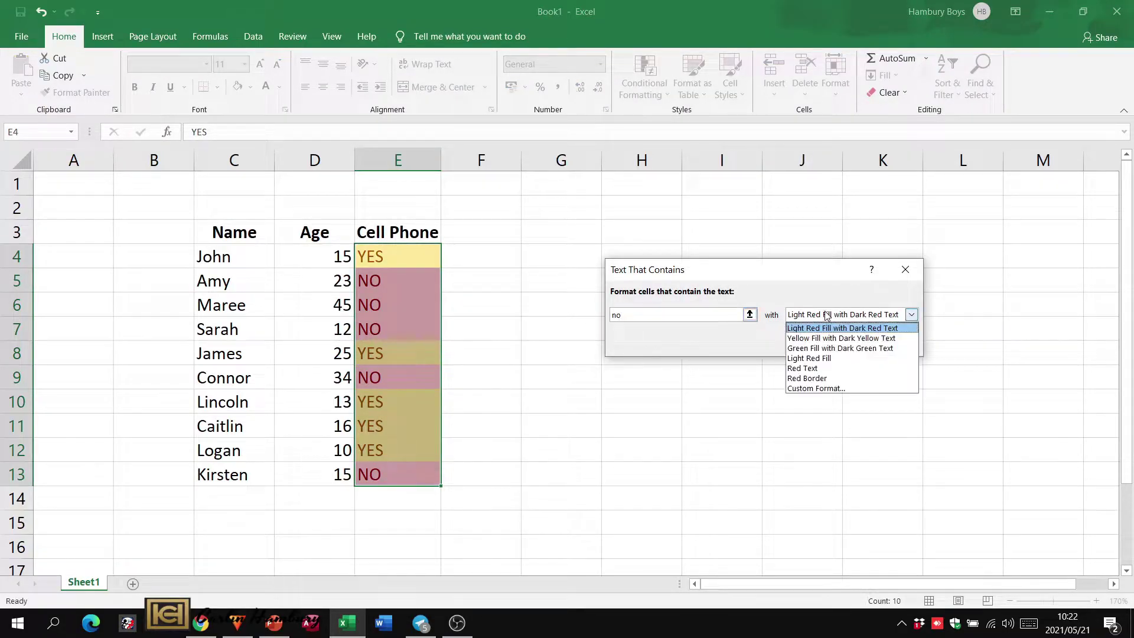
left_click(826, 348)
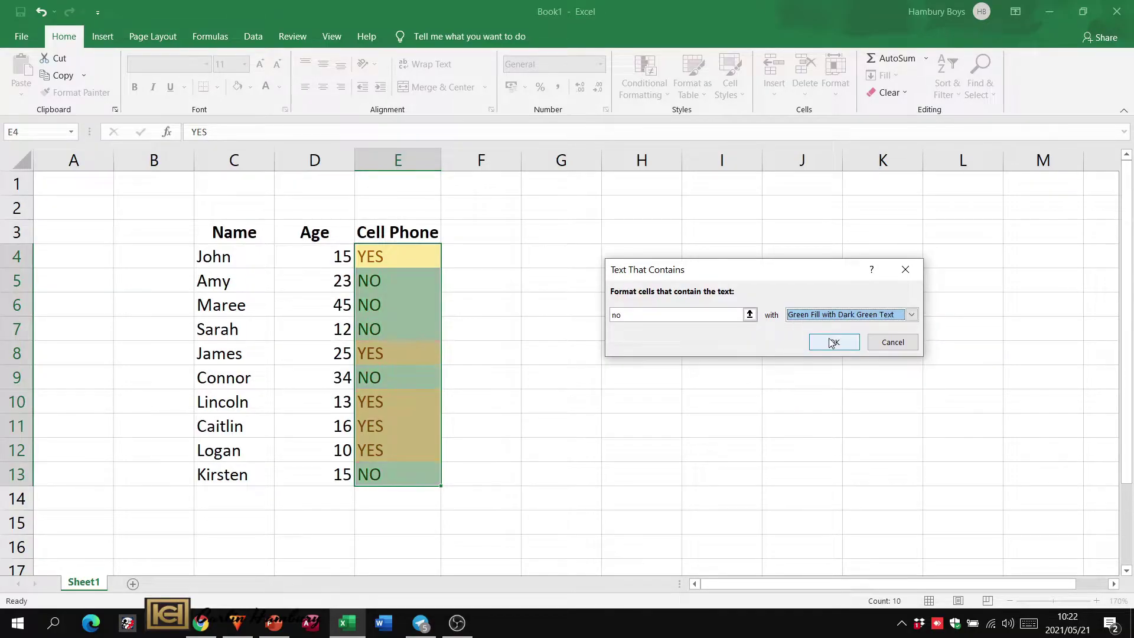
left_click(833, 339)
left_click(633, 331)
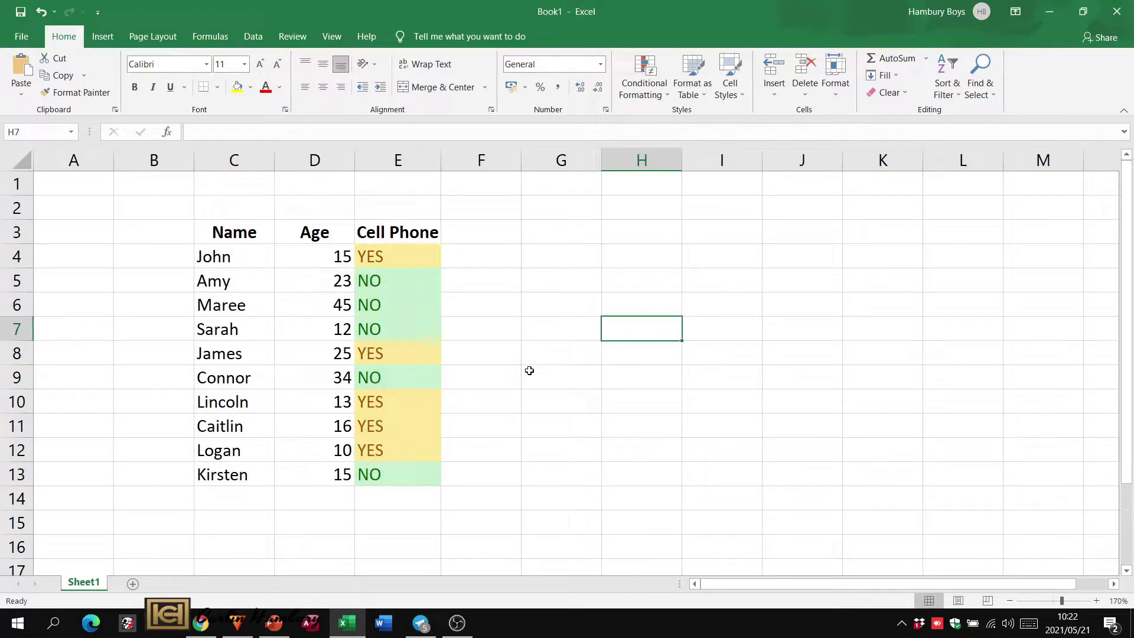
Review the rules on E4:E13 in Manage Rules, then select the Age values D4:D13.
left_click_drag(413, 254, 398, 473)
left_click(459, 306)
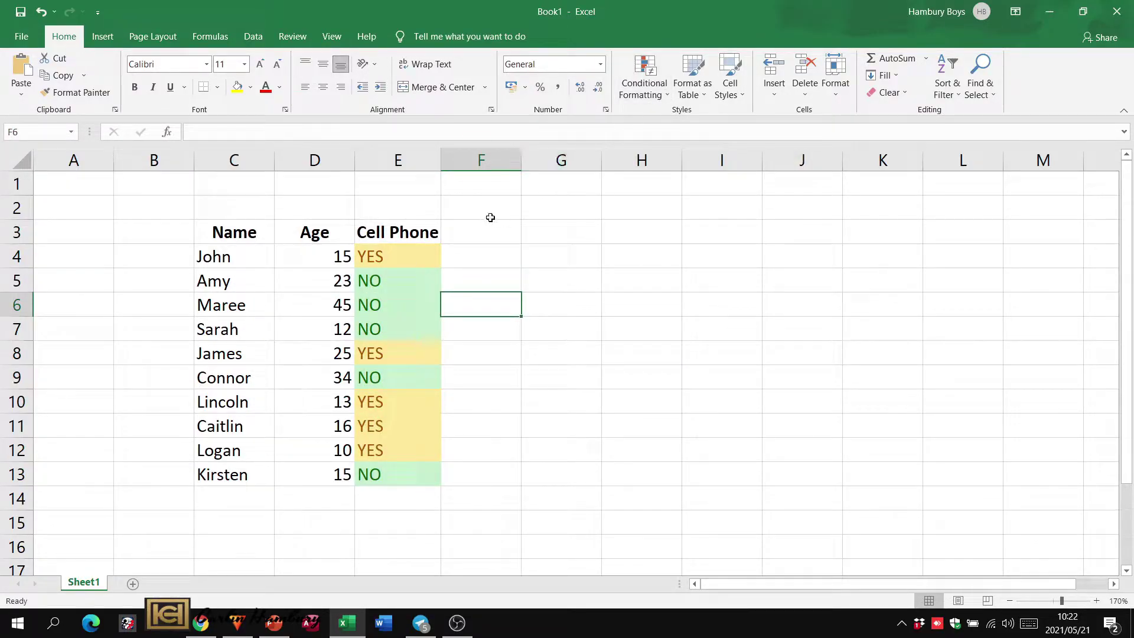
left_click(414, 259)
left_click_drag(422, 260, 406, 471)
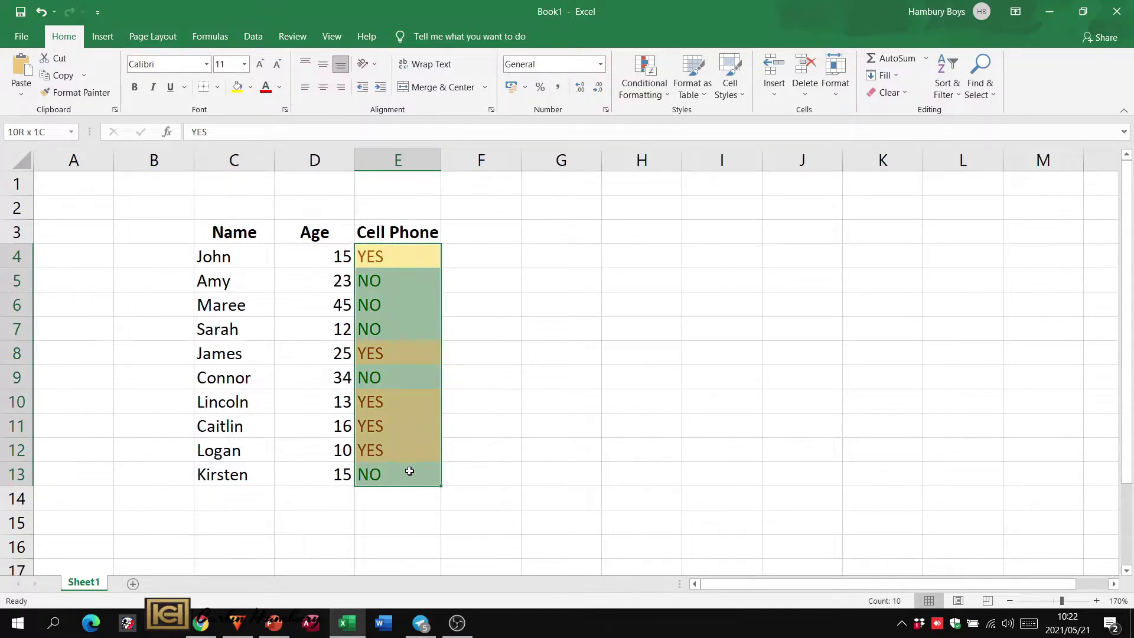
left_click(647, 89)
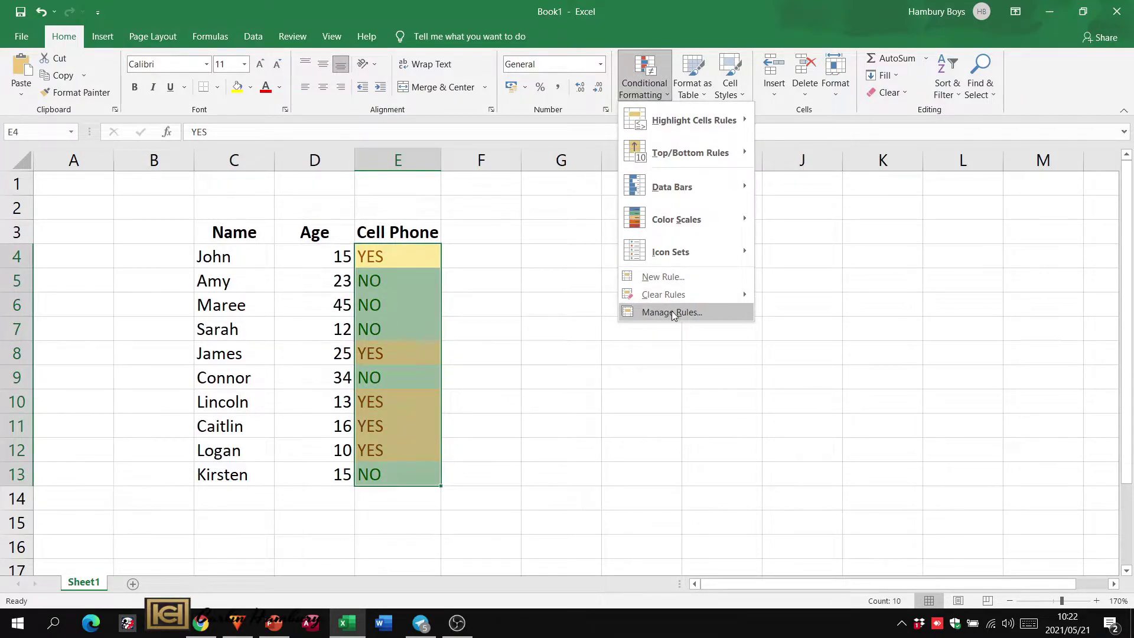
left_click(672, 311)
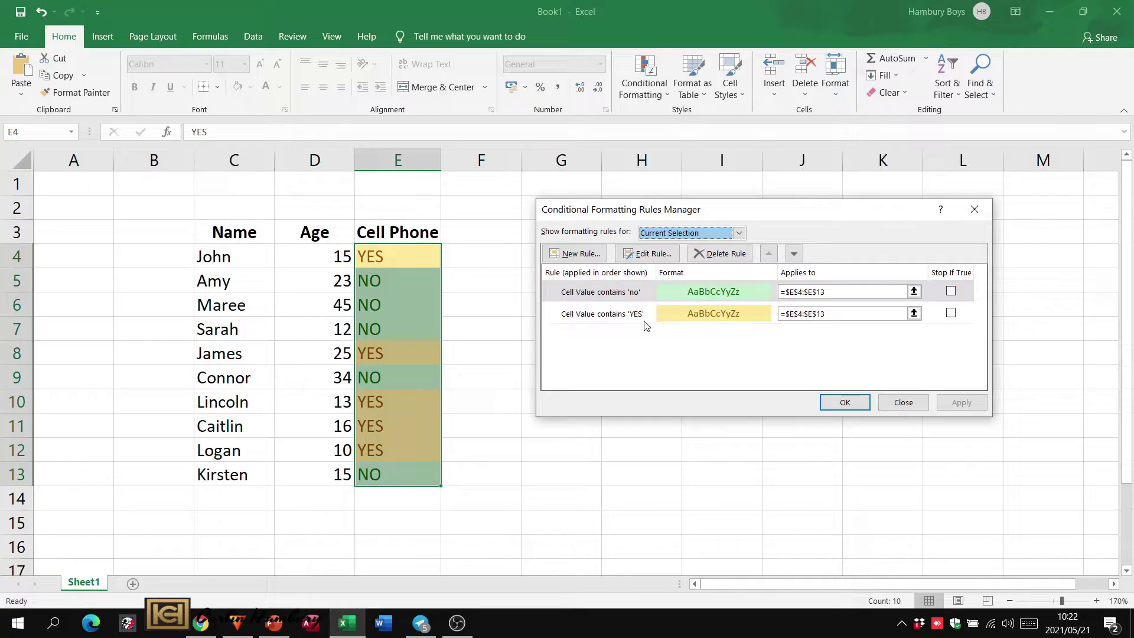
left_click(893, 404)
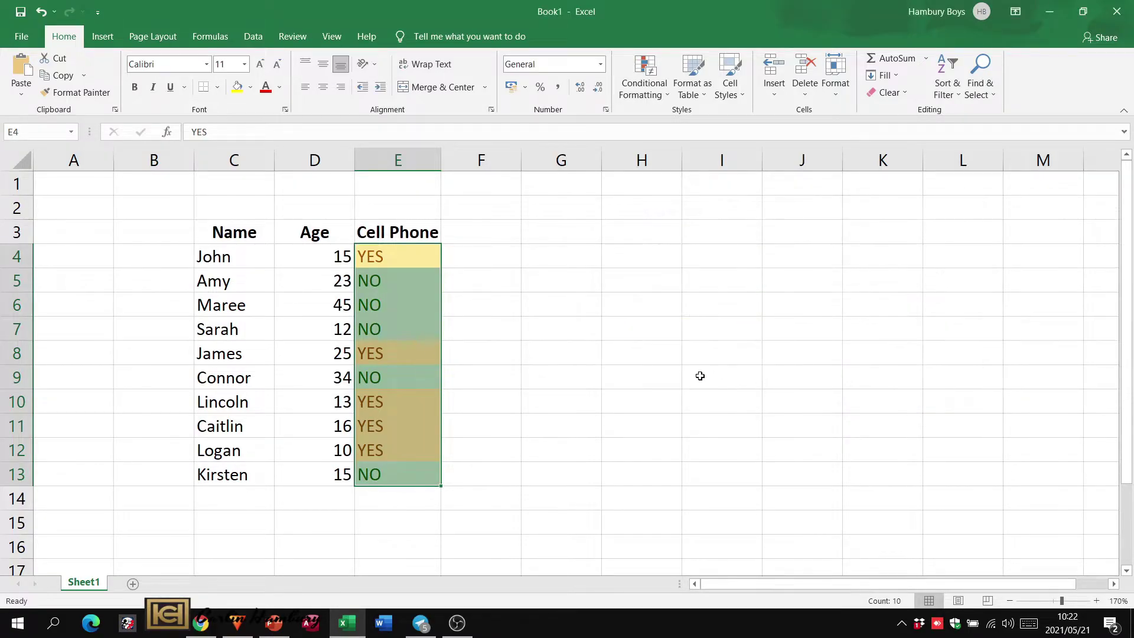
left_click(698, 375)
left_click_drag(326, 249, 310, 476)
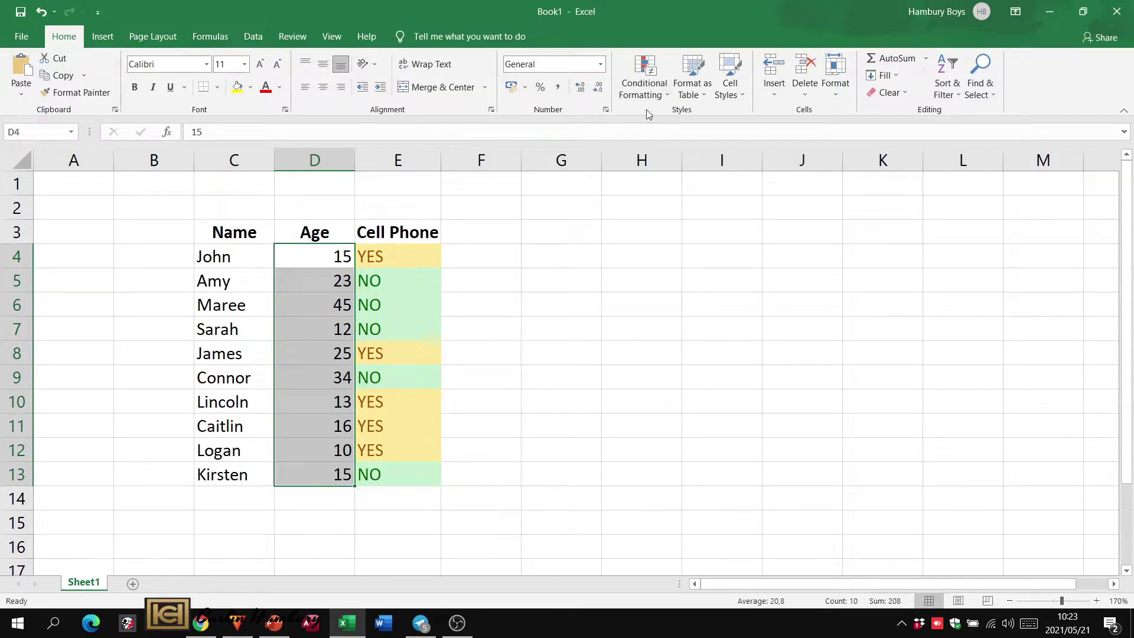
Highlight ages greater than 20 in D4:D13 with Light Red Fill with Dark Red Text.
left_click(646, 89)
mouse_move(666, 121)
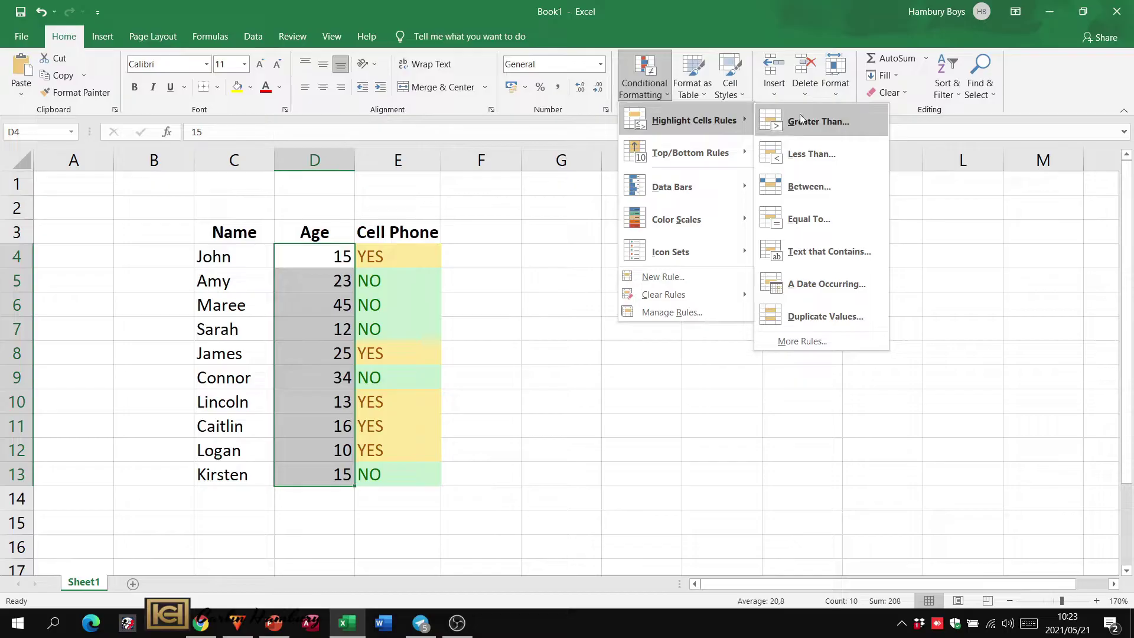
left_click(820, 122)
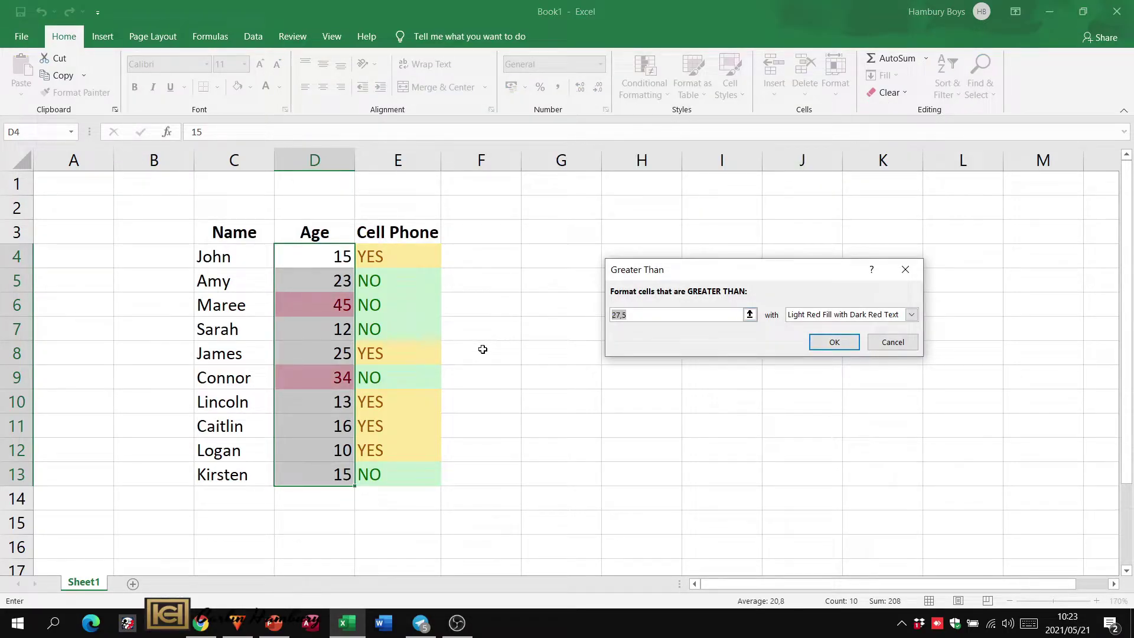
type("20")
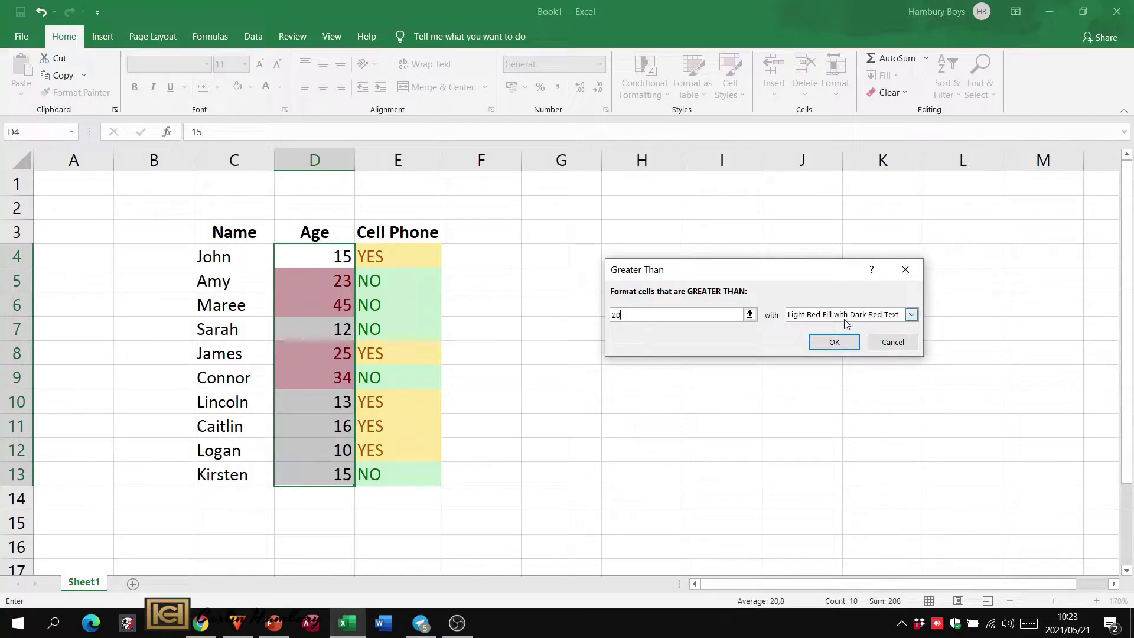
left_click(835, 344)
left_click(593, 357)
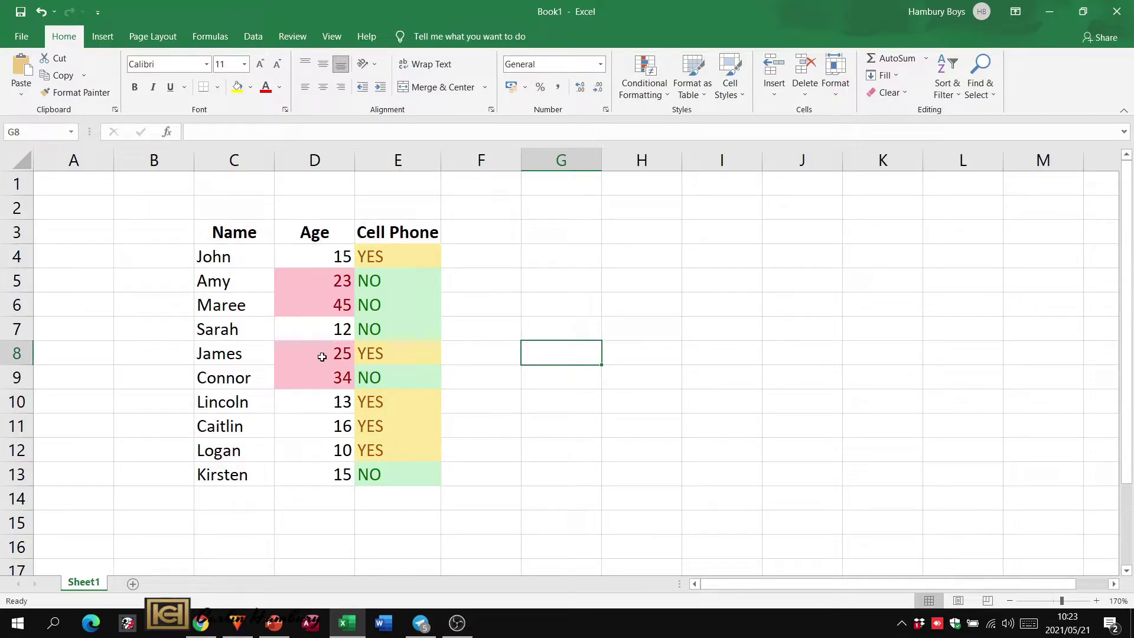
Add a Less Than 12 rule using Yellow Fill with Dark Yellow Text.
left_click(661, 92)
mouse_move(671, 127)
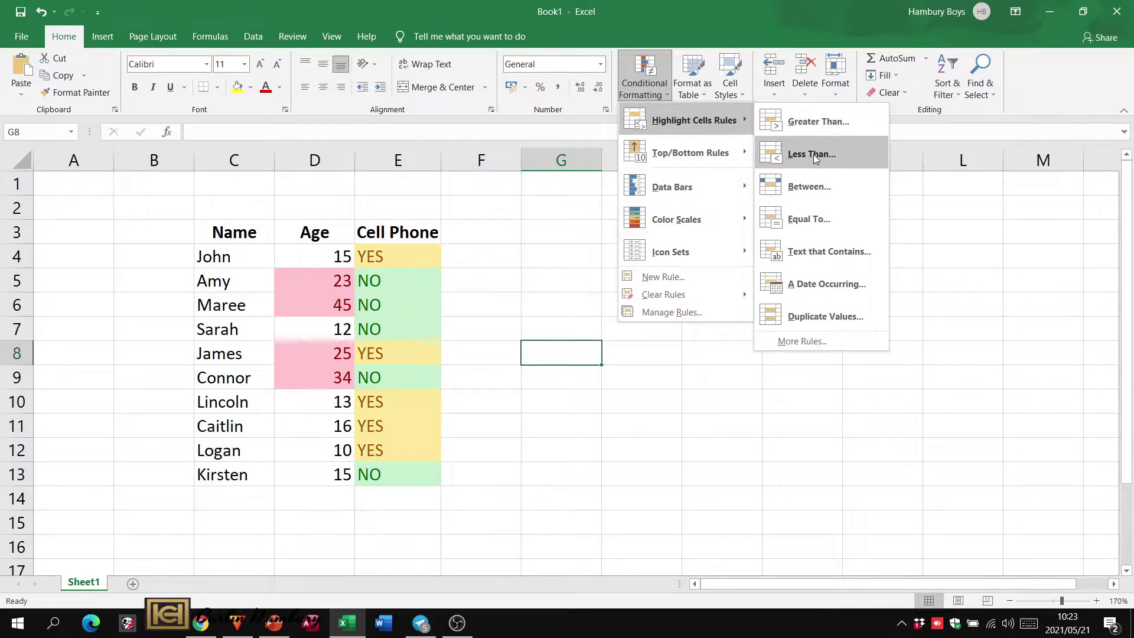
left_click(798, 152)
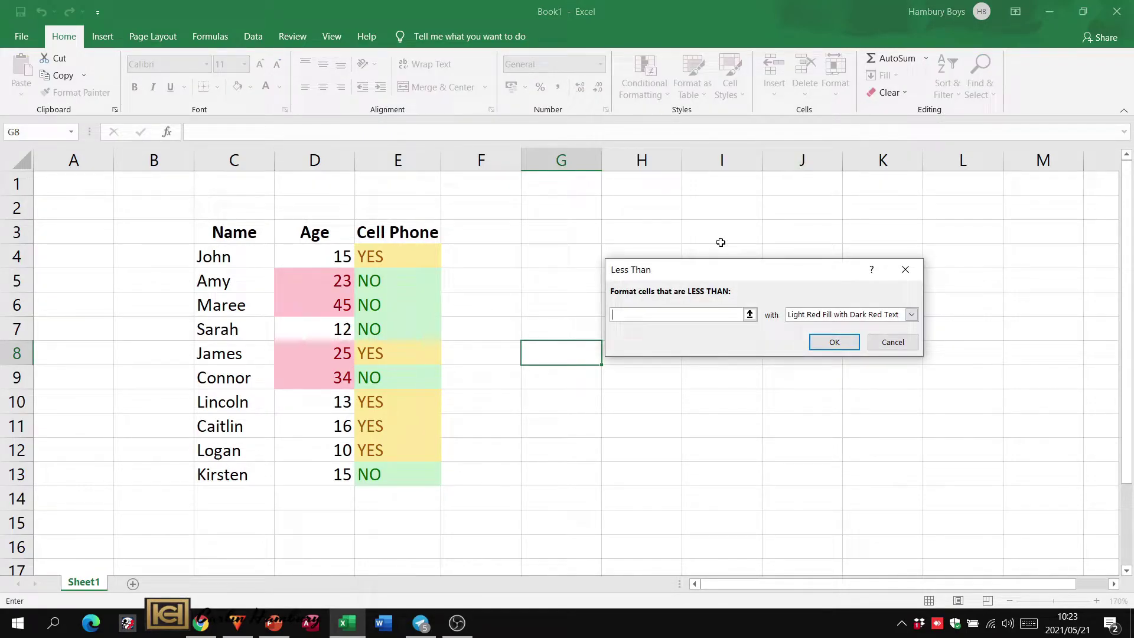
type("12")
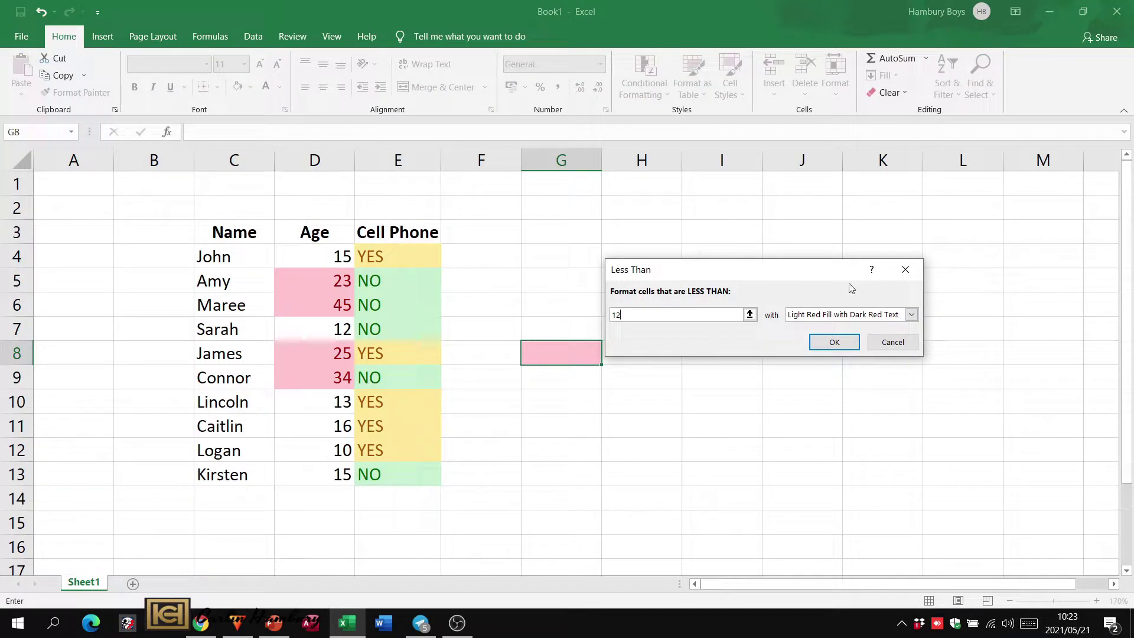
left_click(842, 315)
left_click(837, 333)
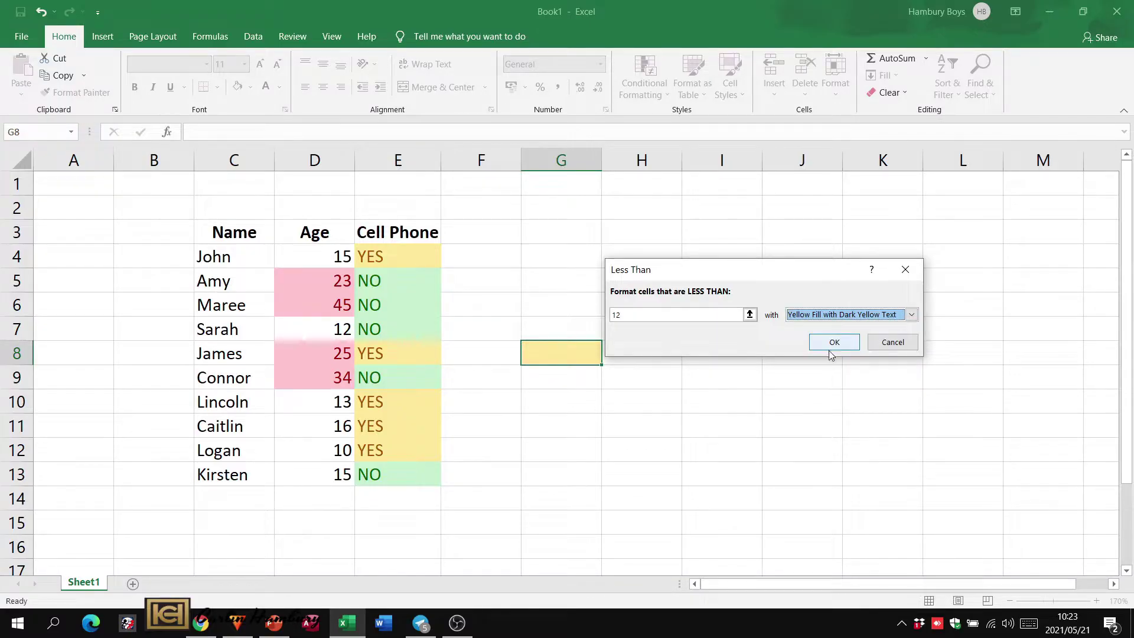
left_click(833, 343)
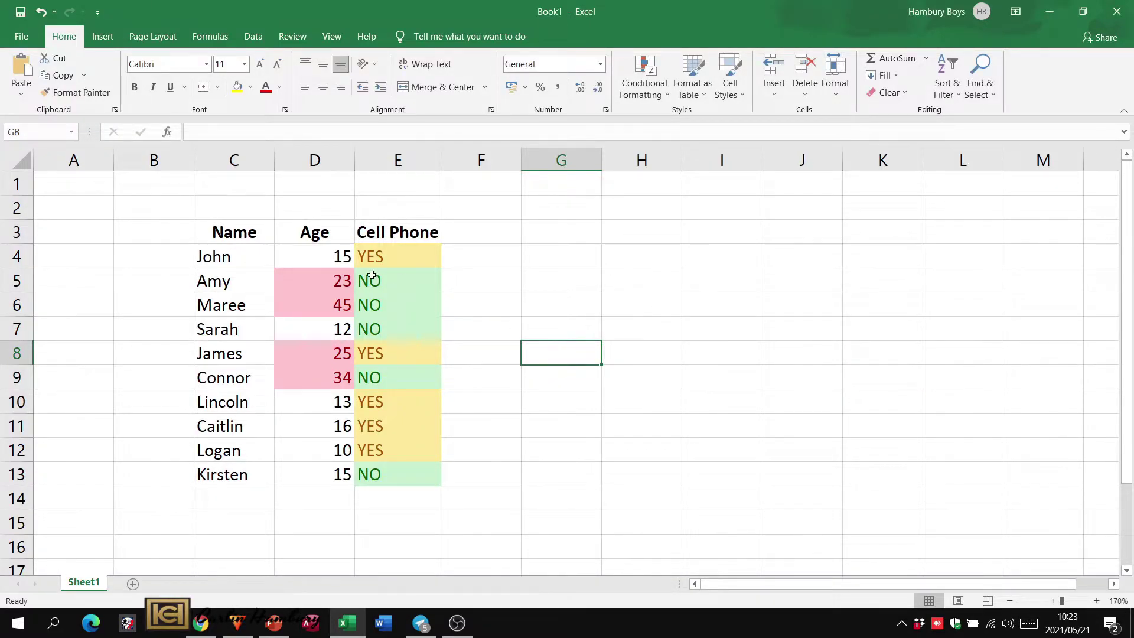
Reselect ages D4:D13 and reapply the less-than-12 yellow highlight rule.
left_click_drag(341, 254, 331, 476)
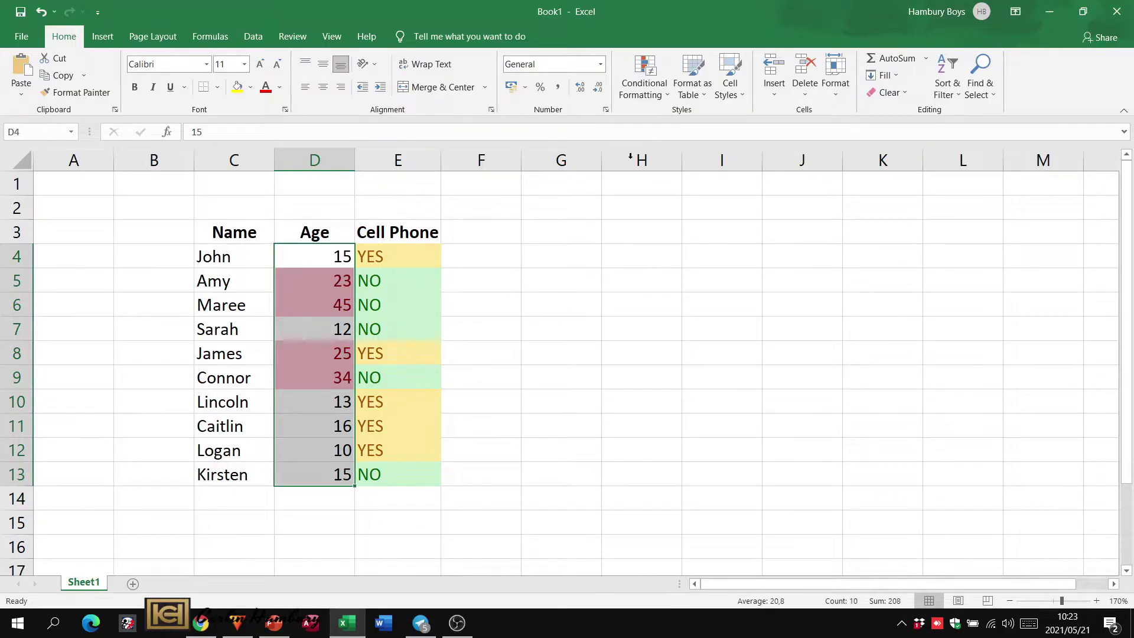
left_click(662, 95)
mouse_move(682, 127)
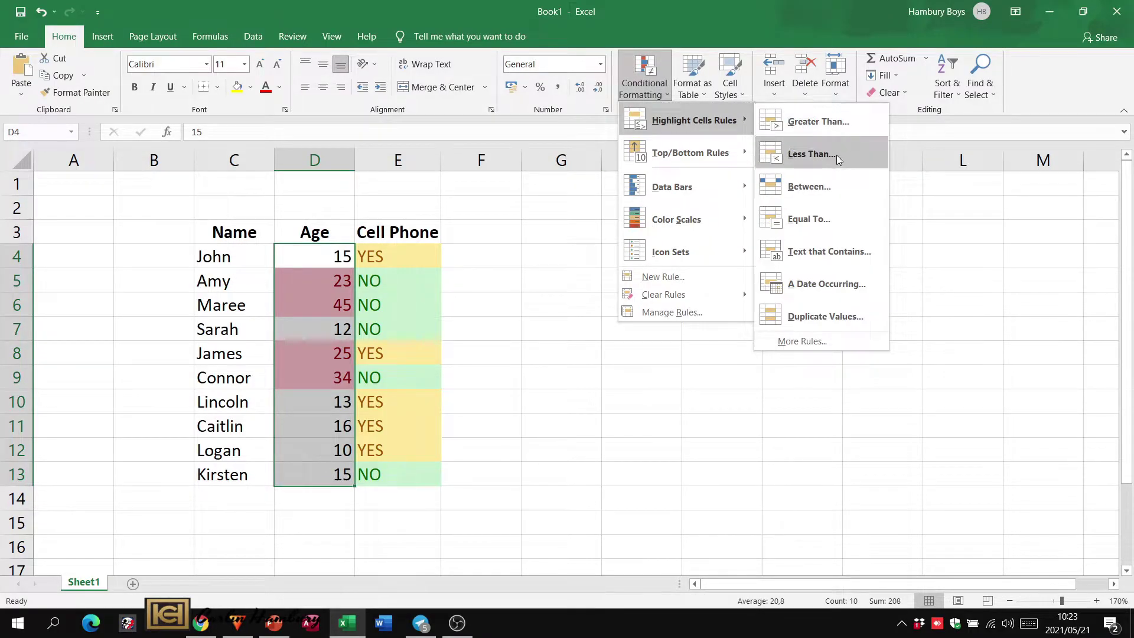
left_click(837, 155)
type("12")
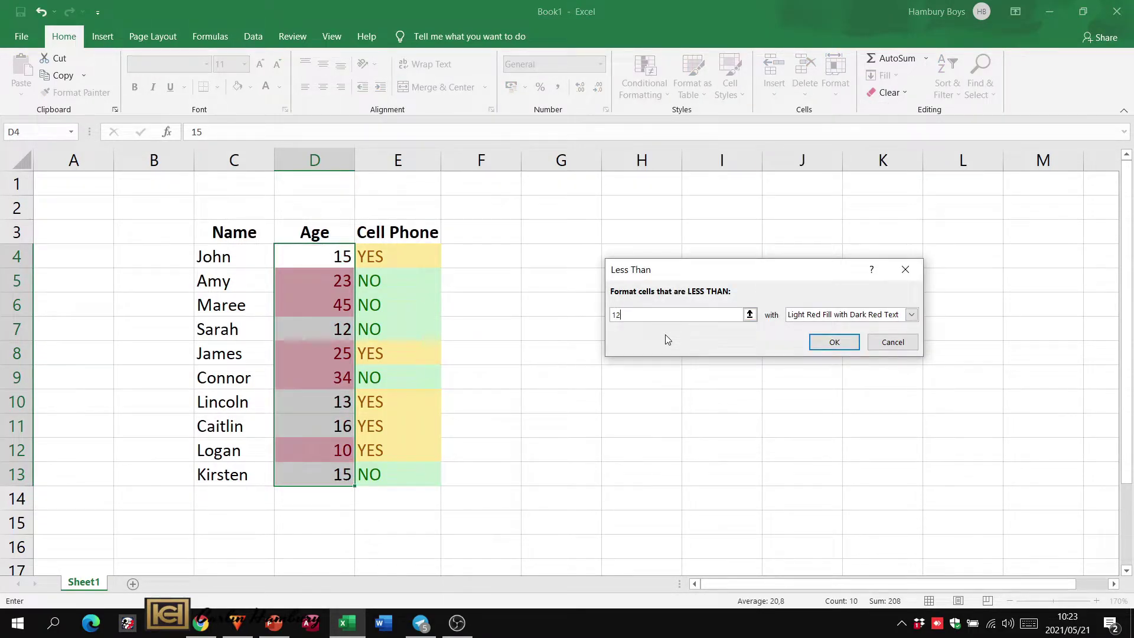
left_click(911, 314)
left_click(845, 339)
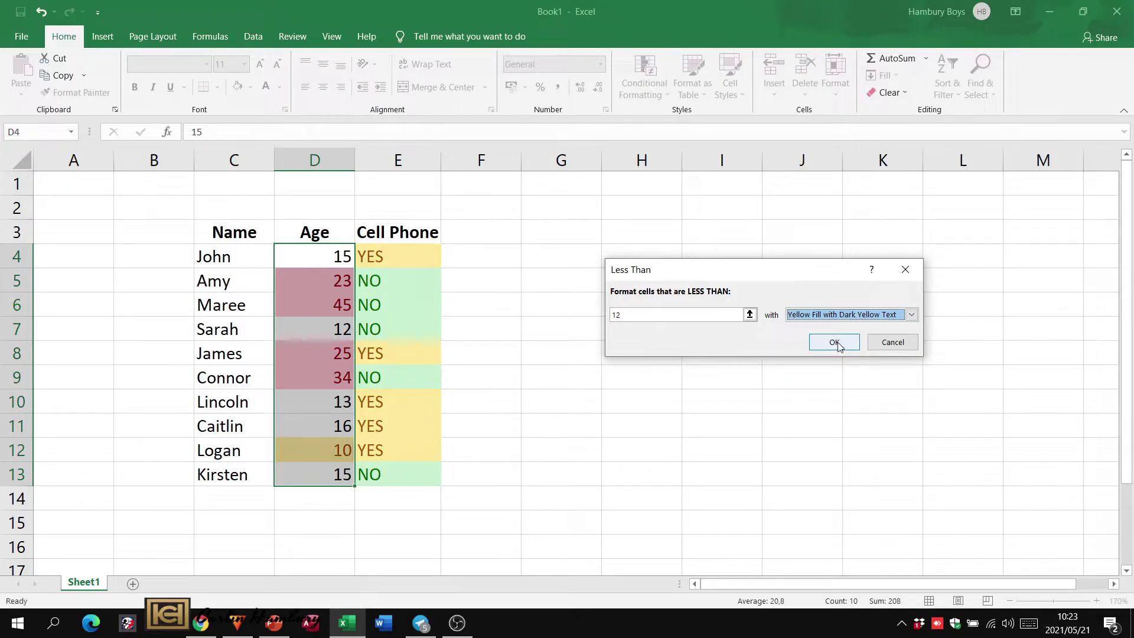
left_click(834, 343)
left_click(750, 394)
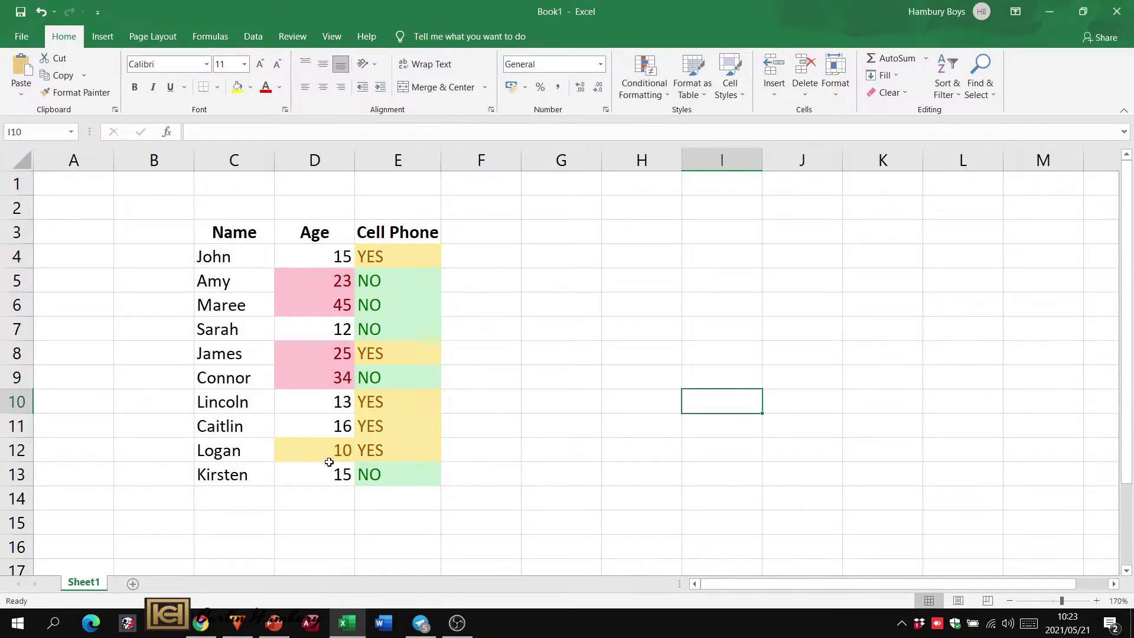
left_click_drag(334, 258, 332, 479)
Highlight ages between 13 and 15 in D4:D13 with Light Red Fill.
left_click(644, 85)
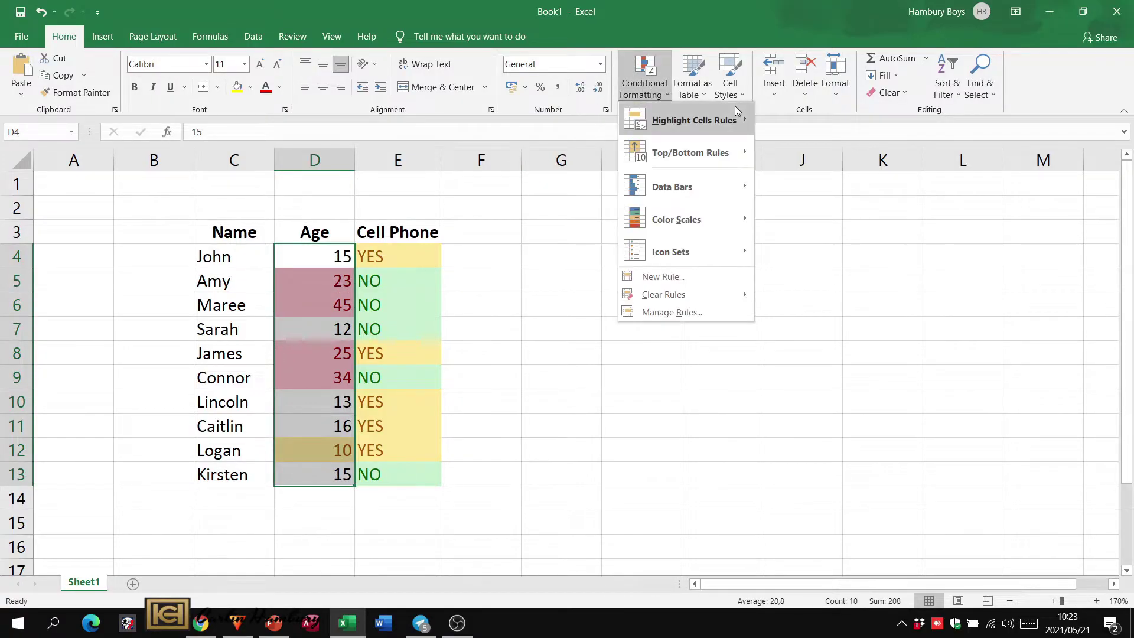
mouse_move(732, 120)
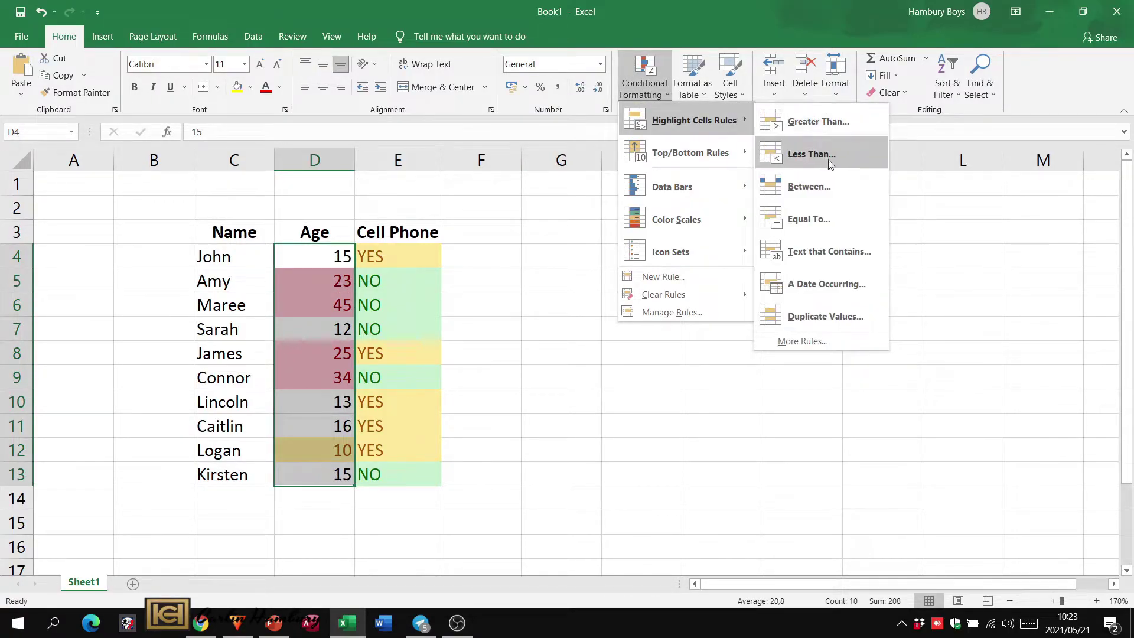
left_click(825, 191)
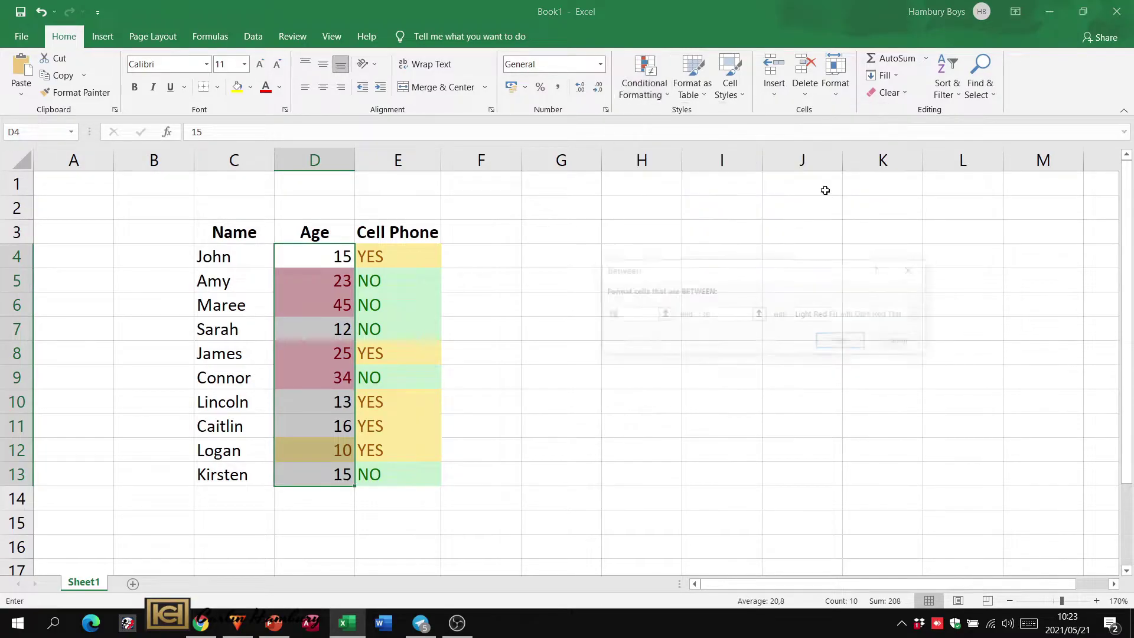
type("13")
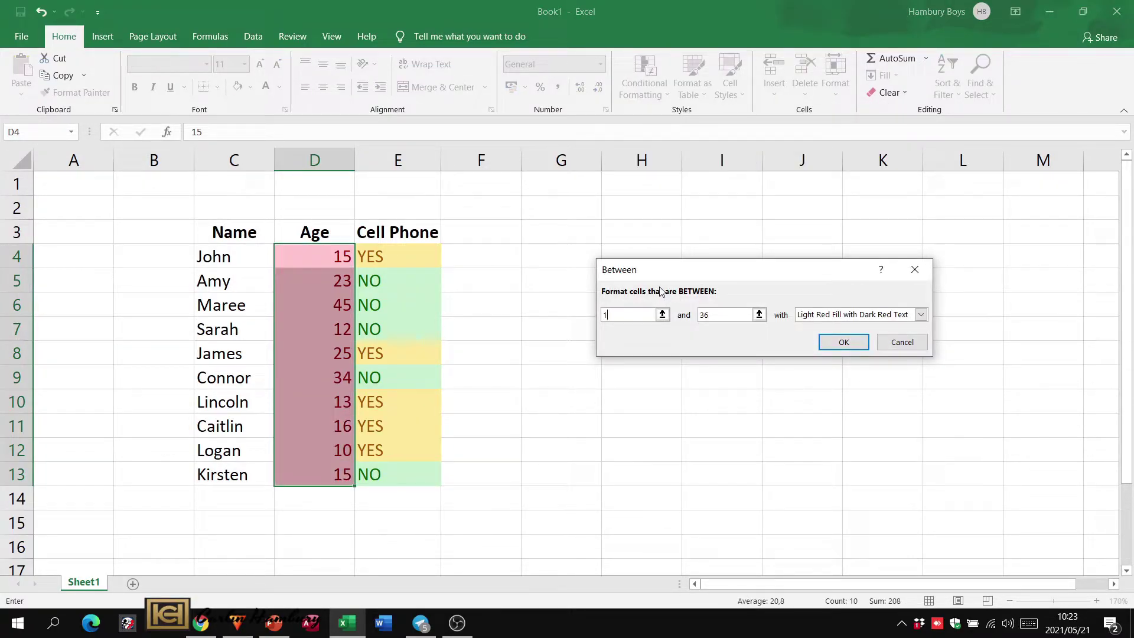
double_click(704, 314)
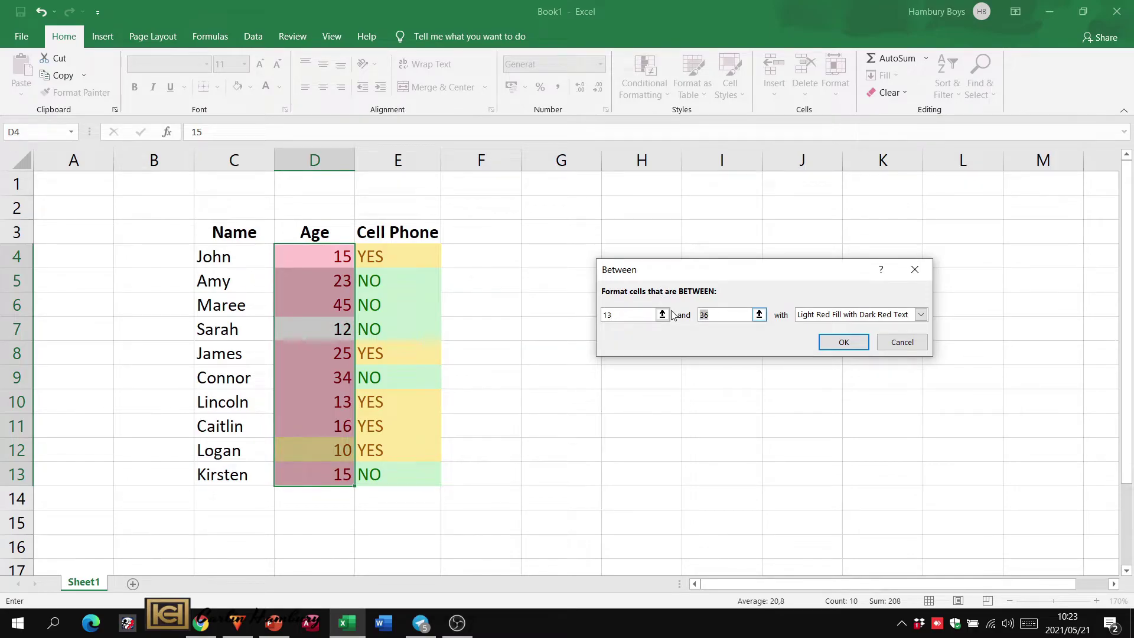
type("15")
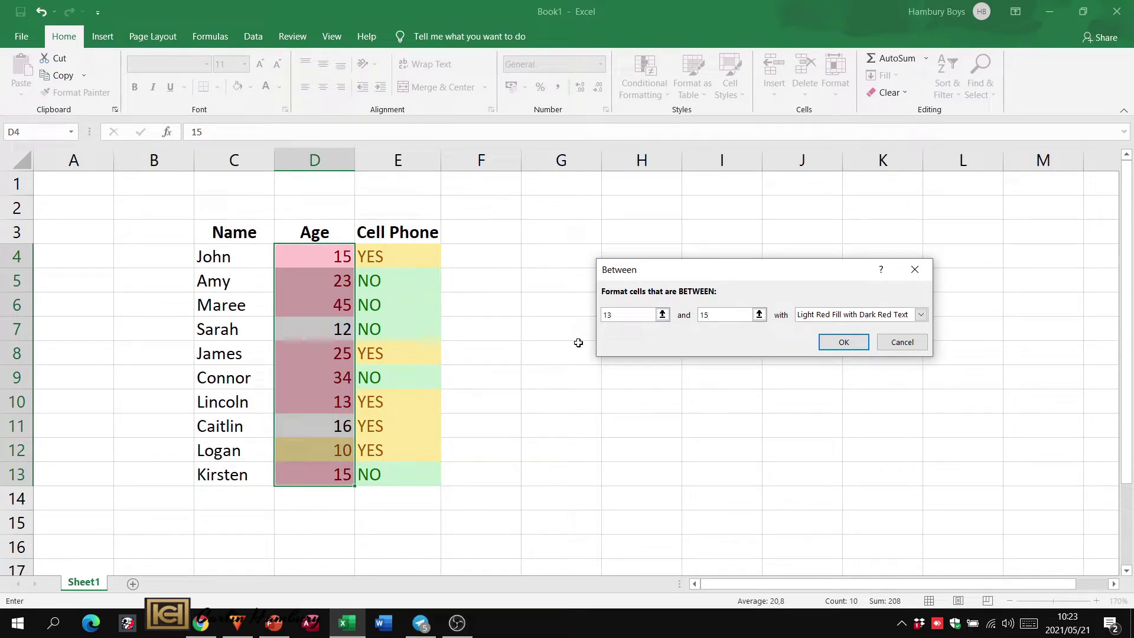
left_click(851, 315)
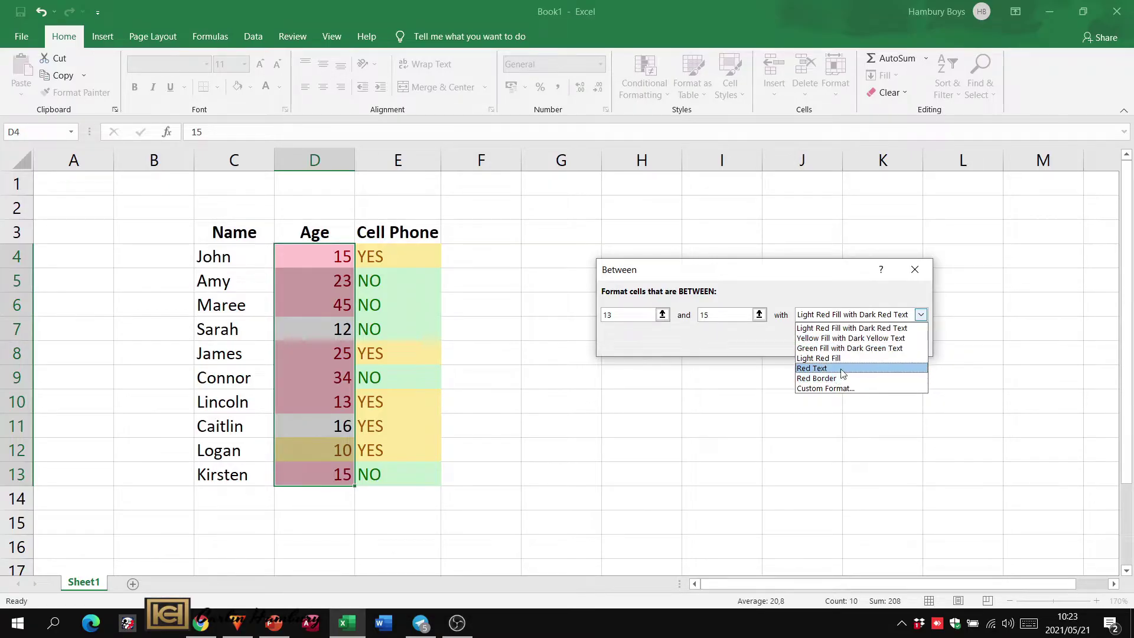
left_click(845, 356)
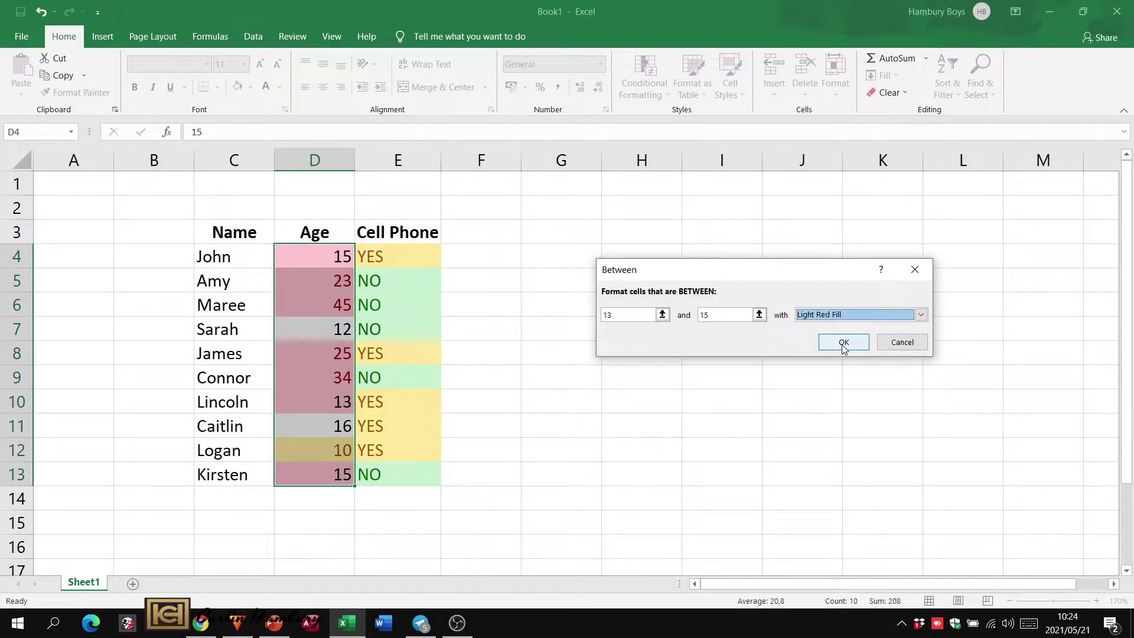
left_click(843, 344)
left_click(804, 353)
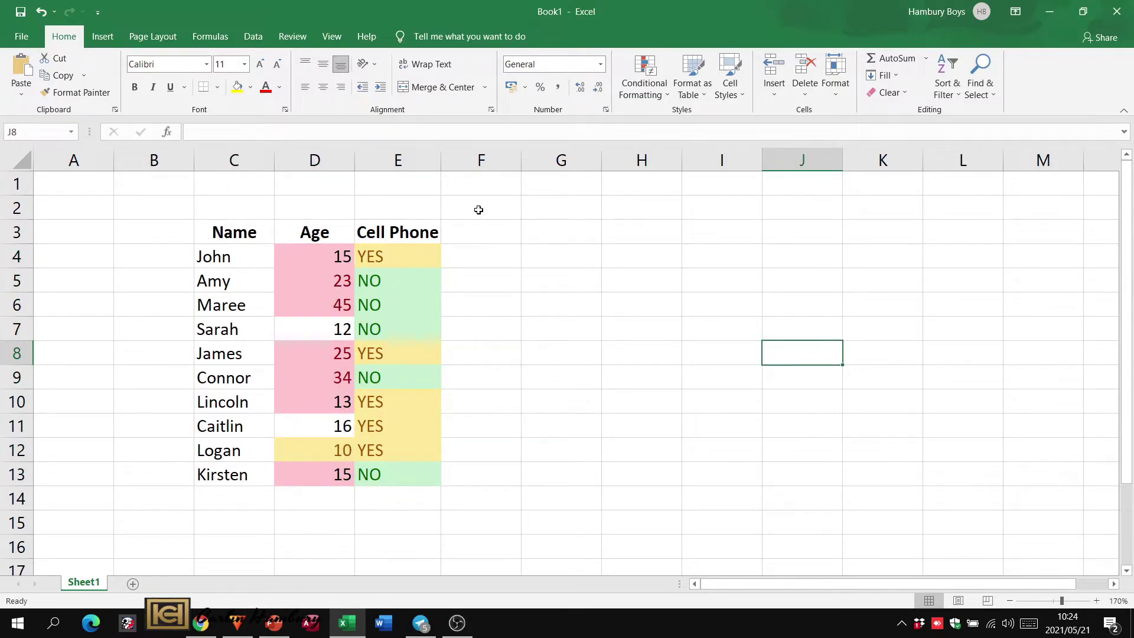
Start an Equal To 16 rule on ages D4:D13 with a custom format.
left_click_drag(335, 255, 313, 474)
left_click(644, 83)
mouse_move(694, 119)
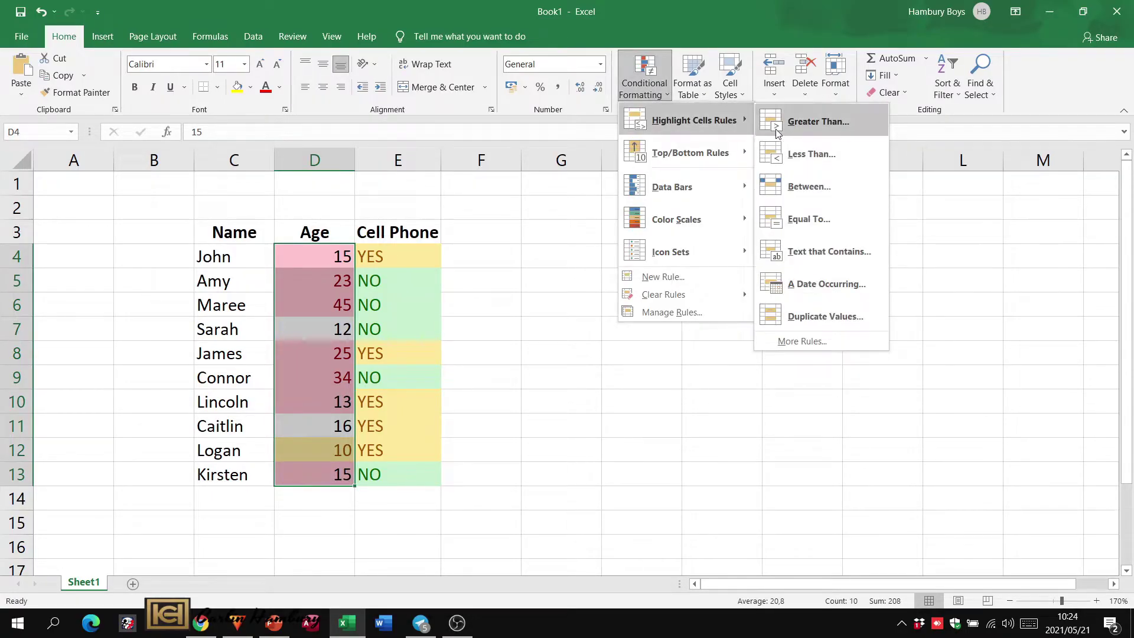
left_click(840, 220)
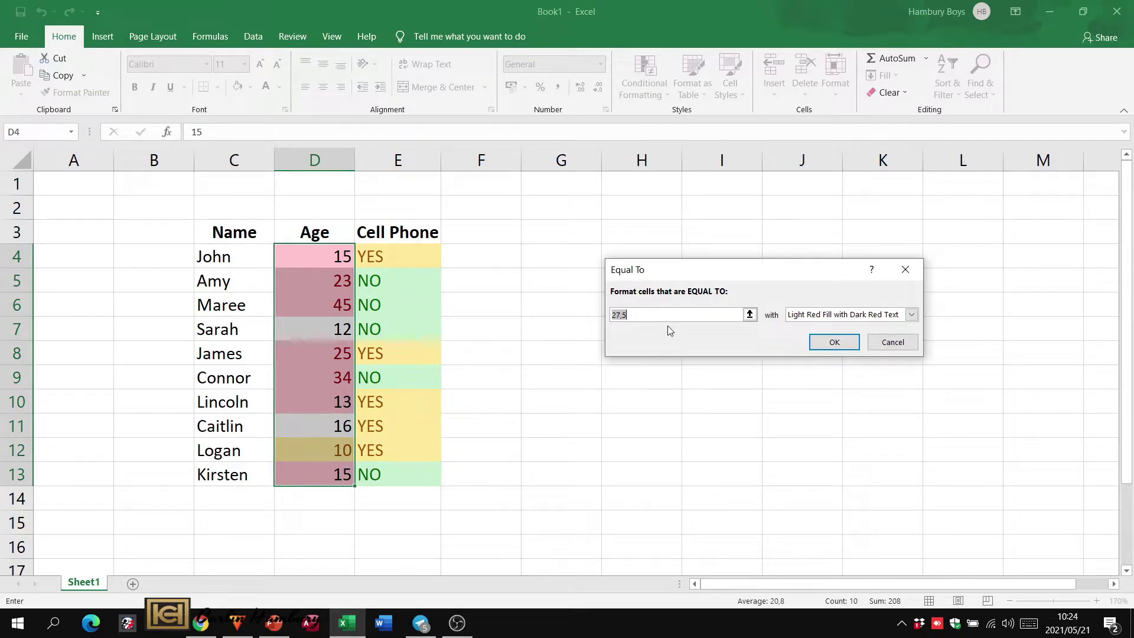
type("16")
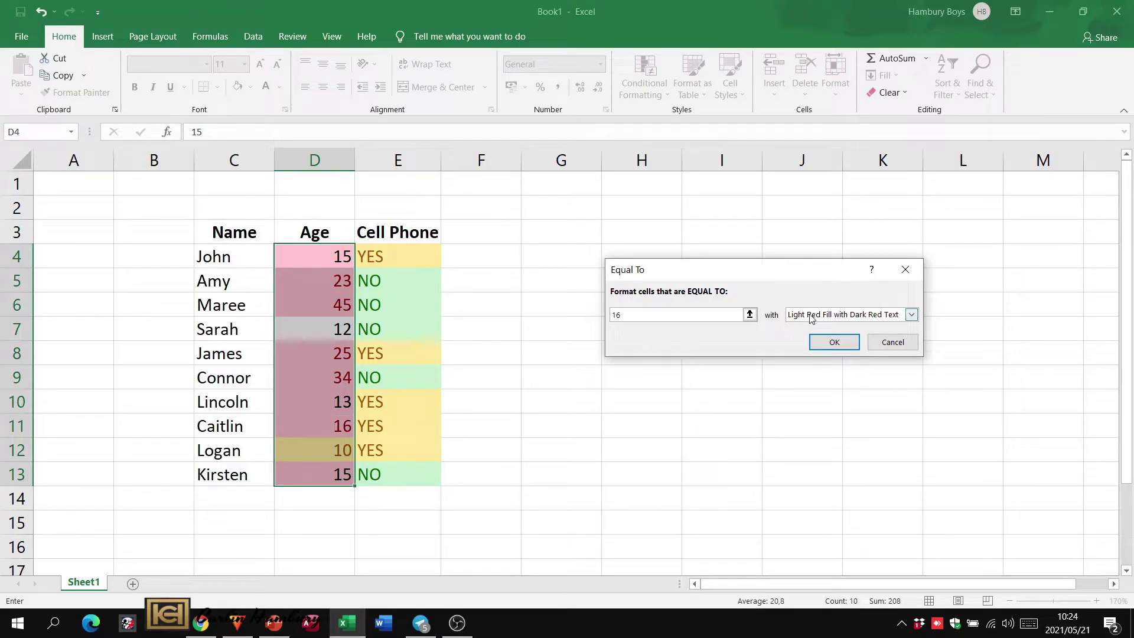
left_click(818, 314)
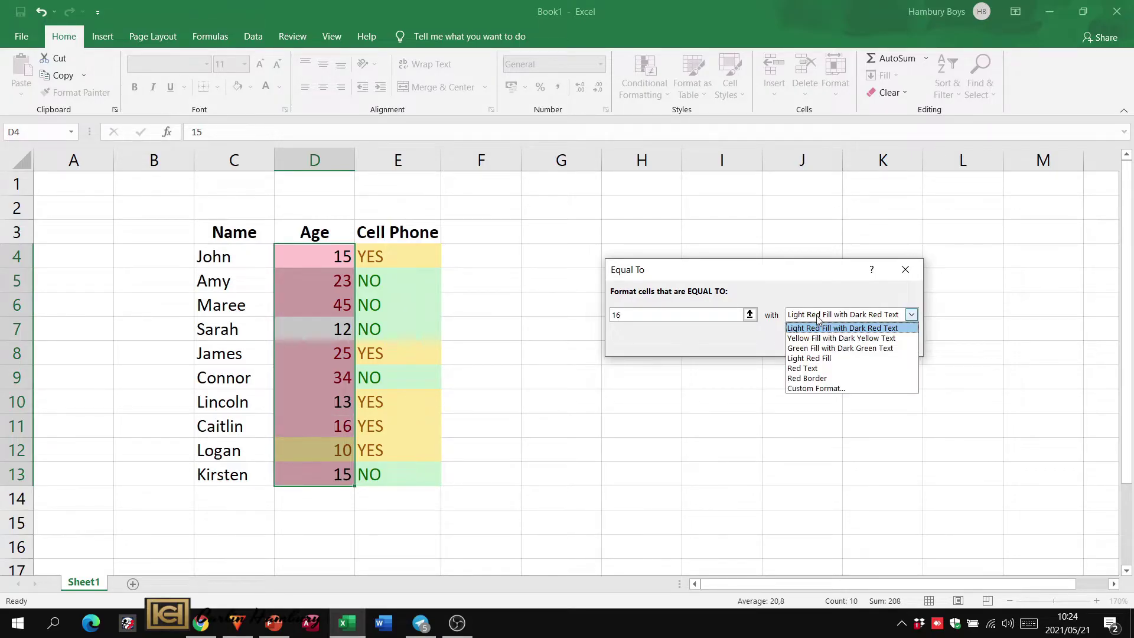
left_click(824, 389)
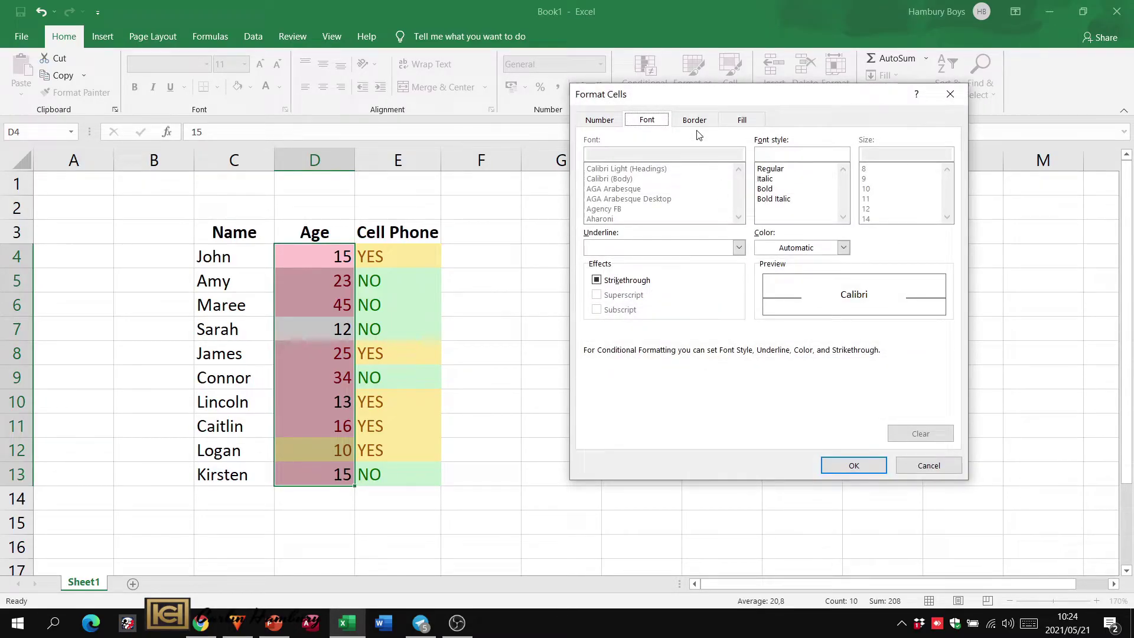
Make the custom format bold, purple and single-underlined, apply it, and add a new sheet.
left_click(768, 189)
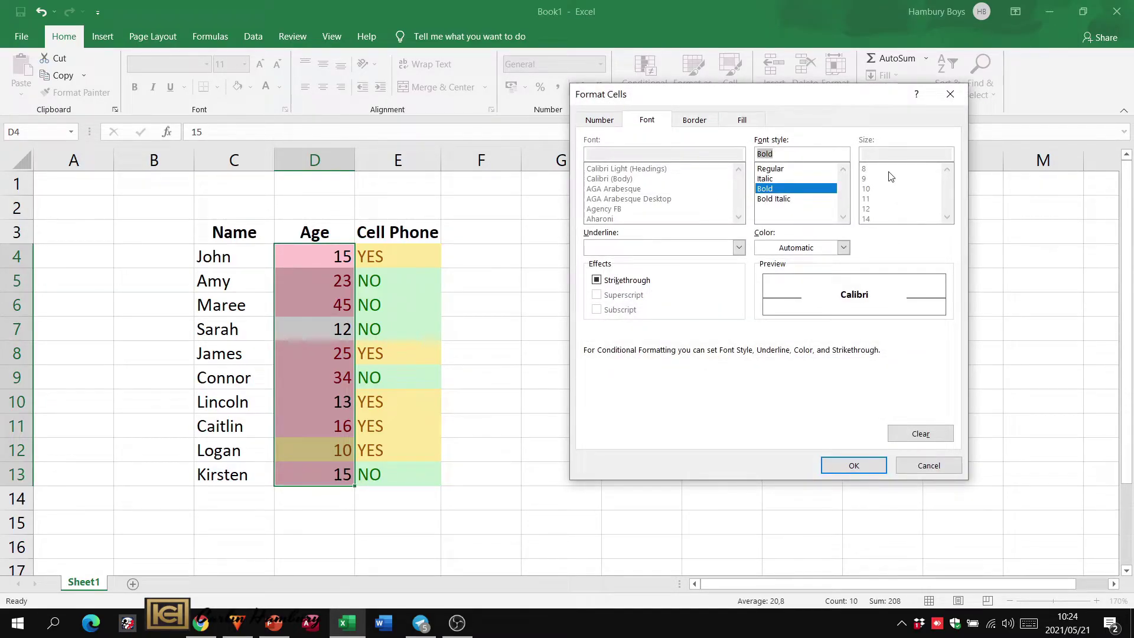
left_click(844, 247)
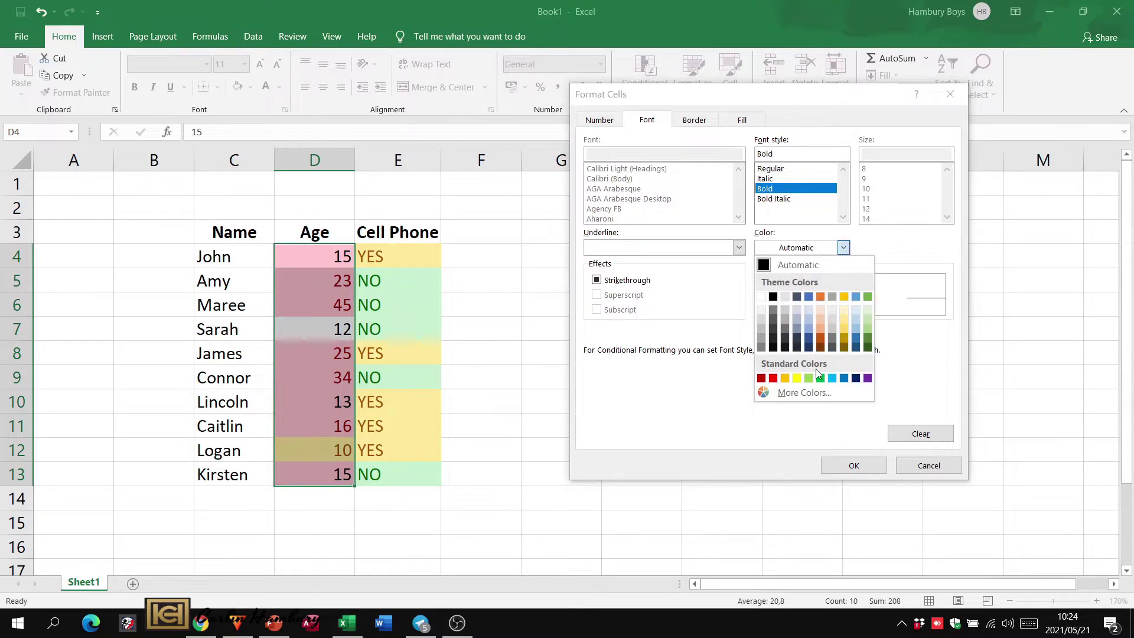
left_click(868, 378)
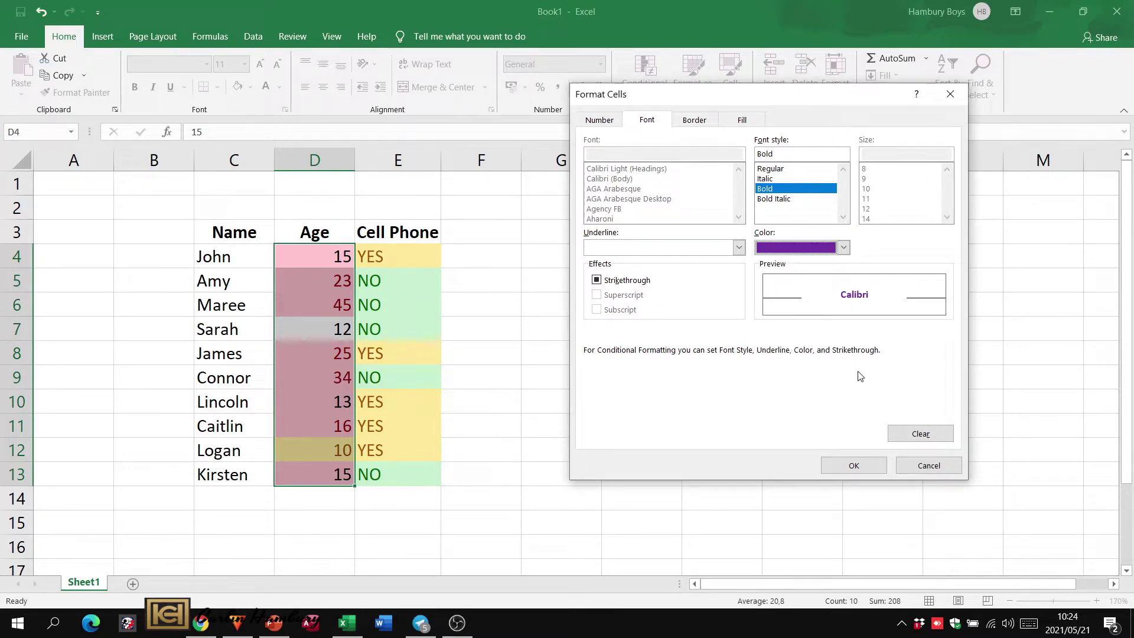
left_click(739, 247)
left_click(705, 272)
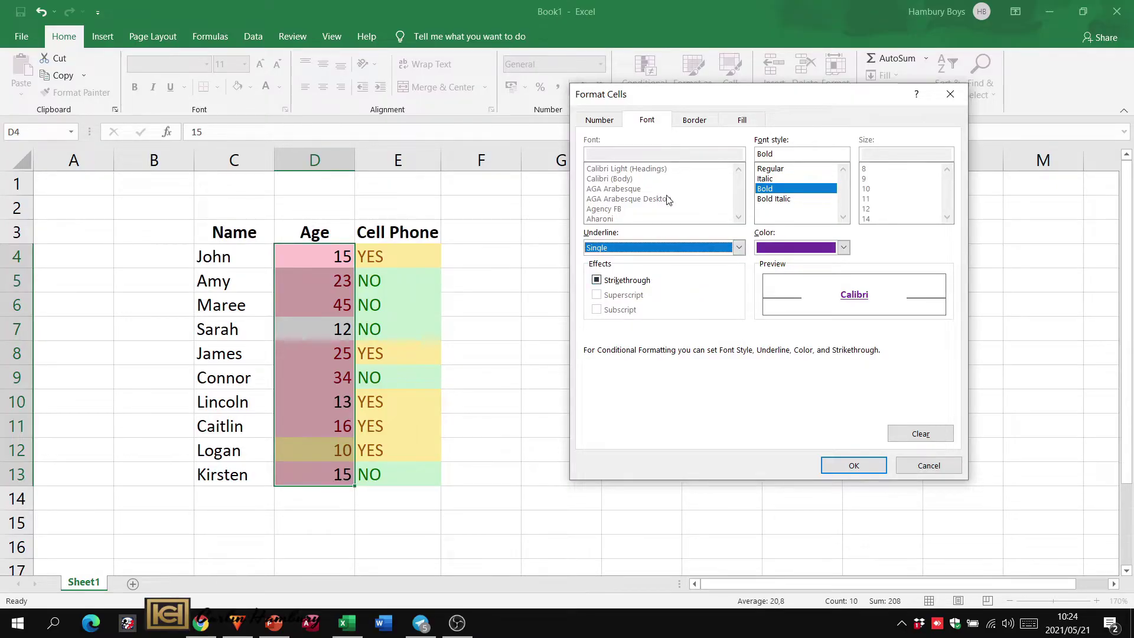
left_click(853, 465)
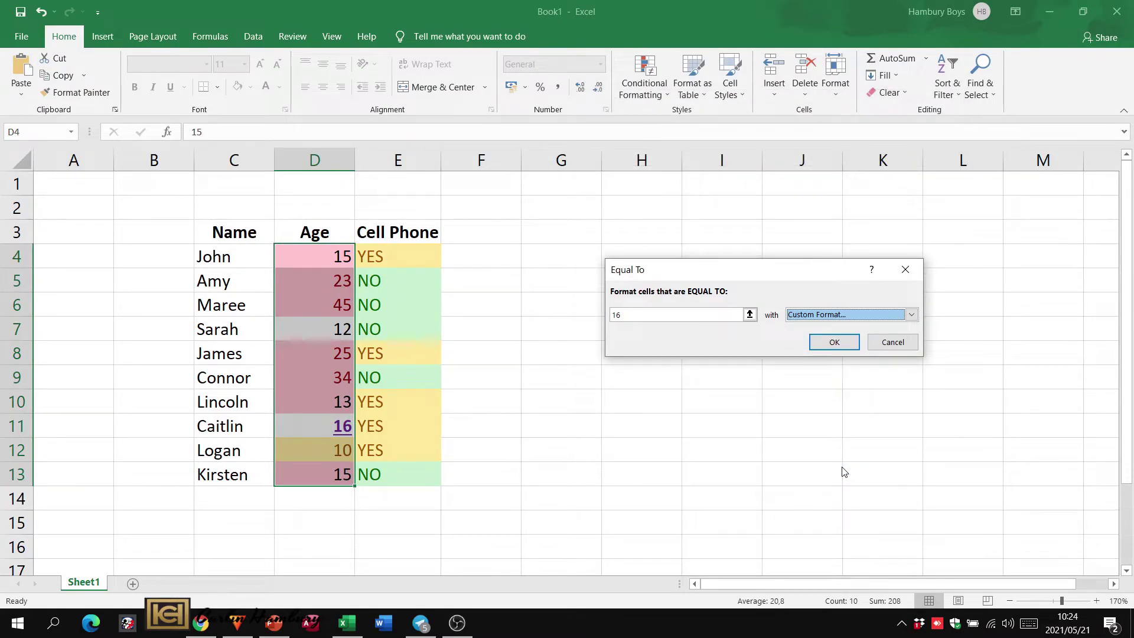
left_click(833, 342)
left_click(800, 369)
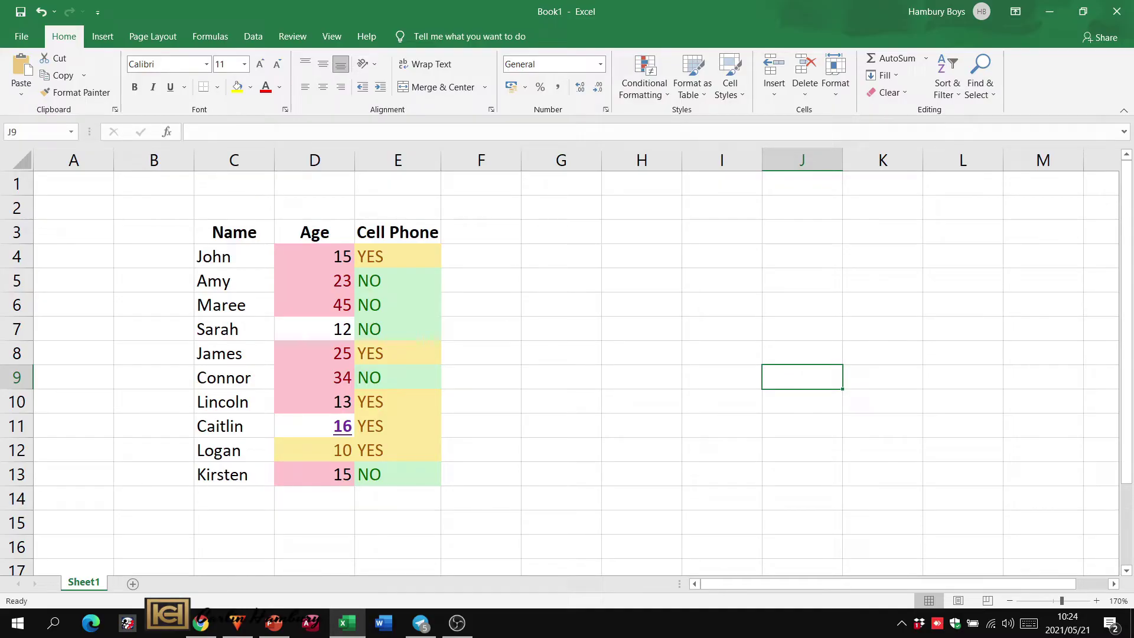
left_click(133, 584)
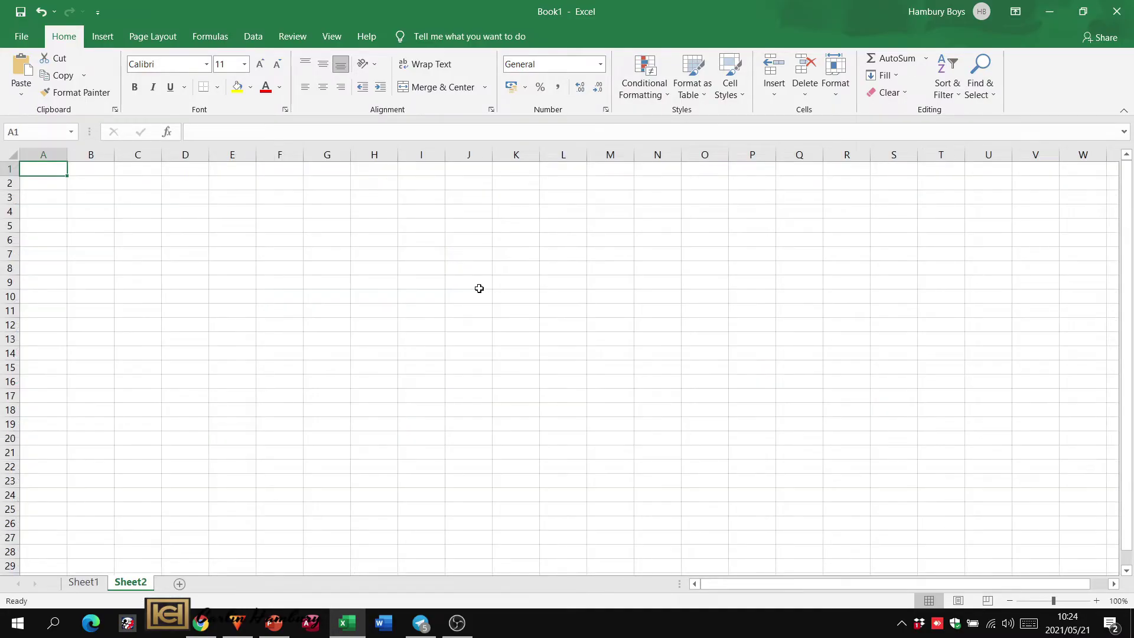
Zoom in and enter 15, 12, 25, 35 and 40 into E4:E8.
left_click(1097, 601)
left_click(1096, 601)
left_click(1097, 601)
left_click(1096, 601)
left_click(1097, 601)
left_click(1097, 601)
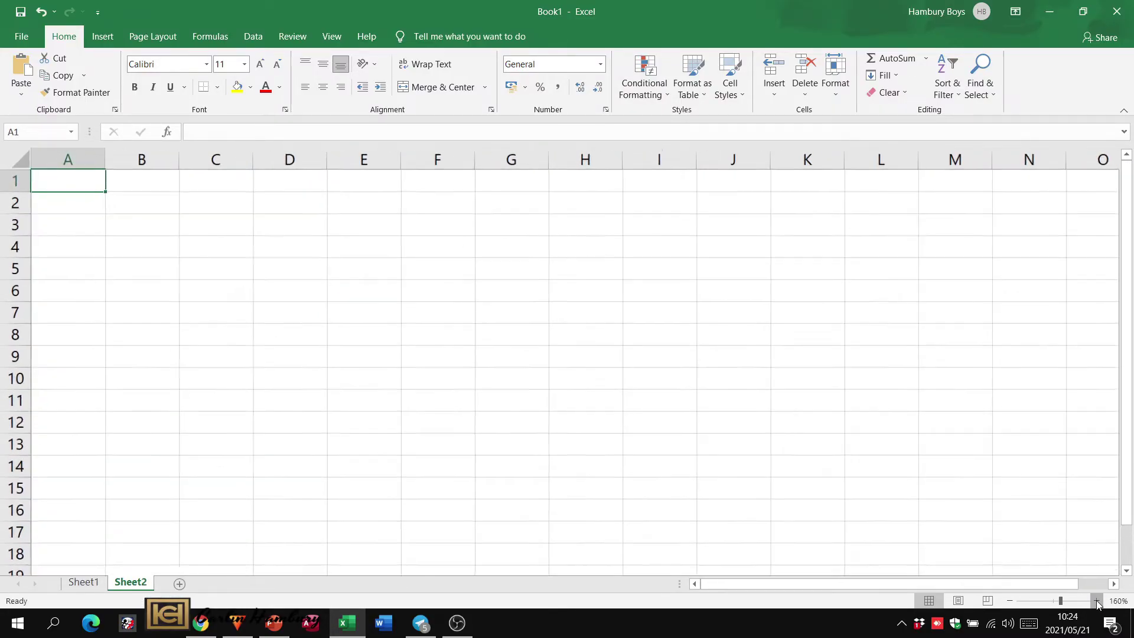
left_click(1096, 601)
left_click(1096, 601)
left_click(1097, 601)
left_click(355, 273)
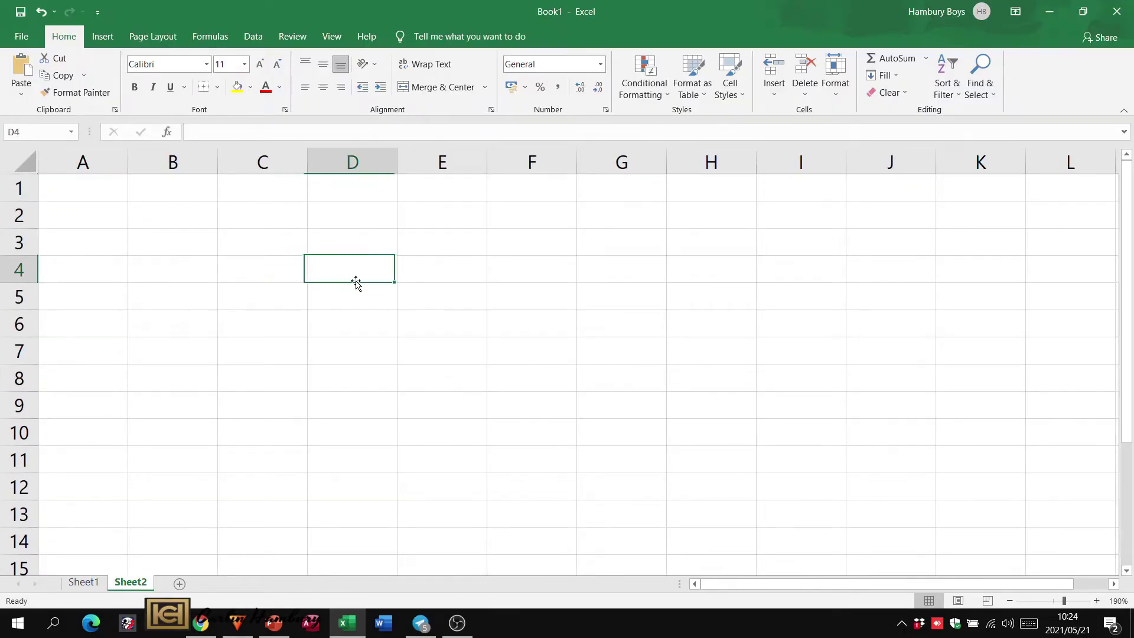
left_click_drag(329, 283, 434, 260)
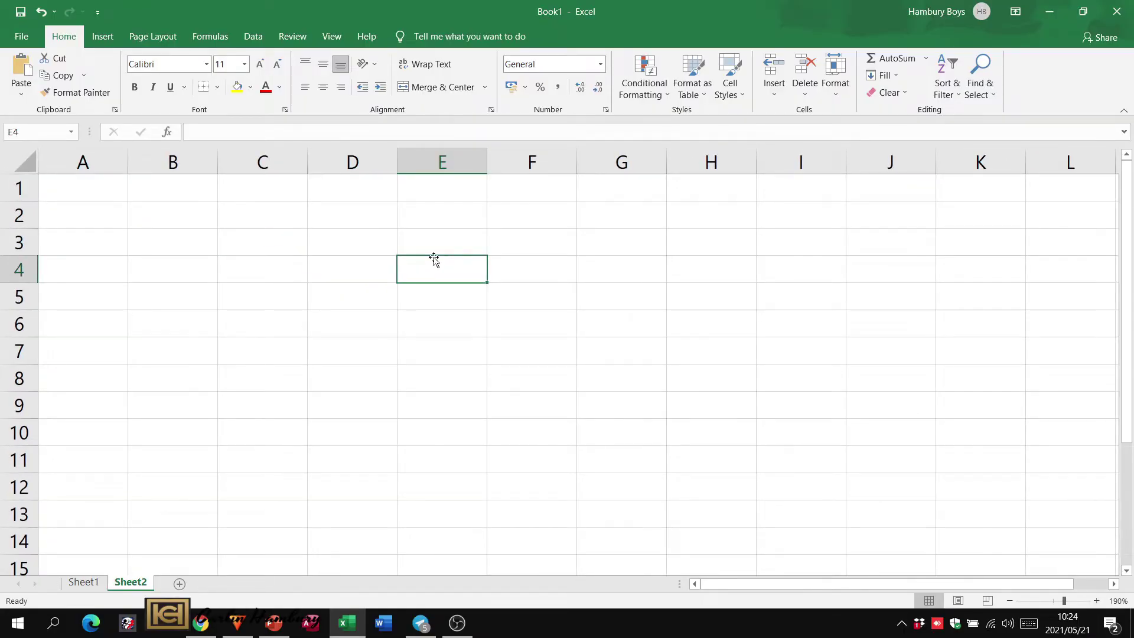
type("15")
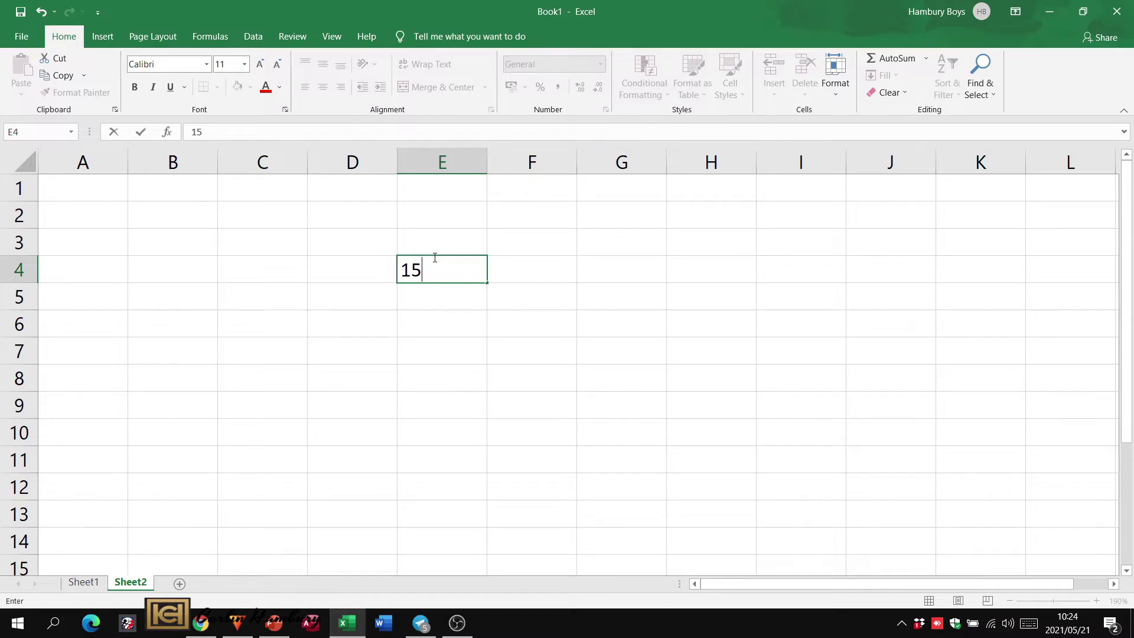
key("Return")
type("12")
key("Return")
type("25")
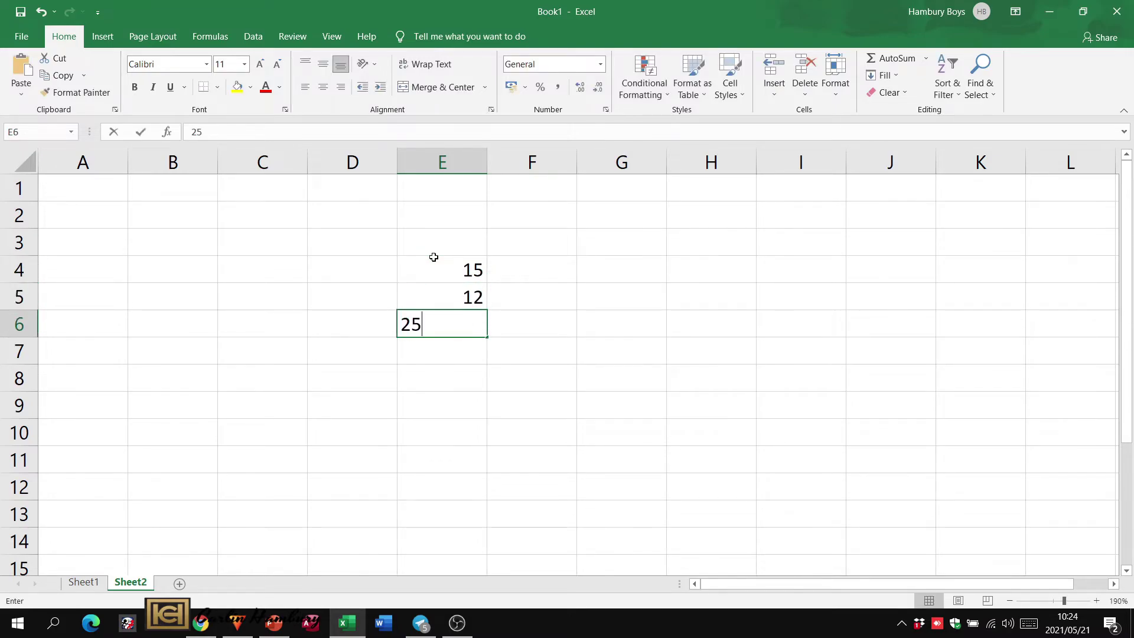
key("Return")
type("35")
key("Return")
type("40")
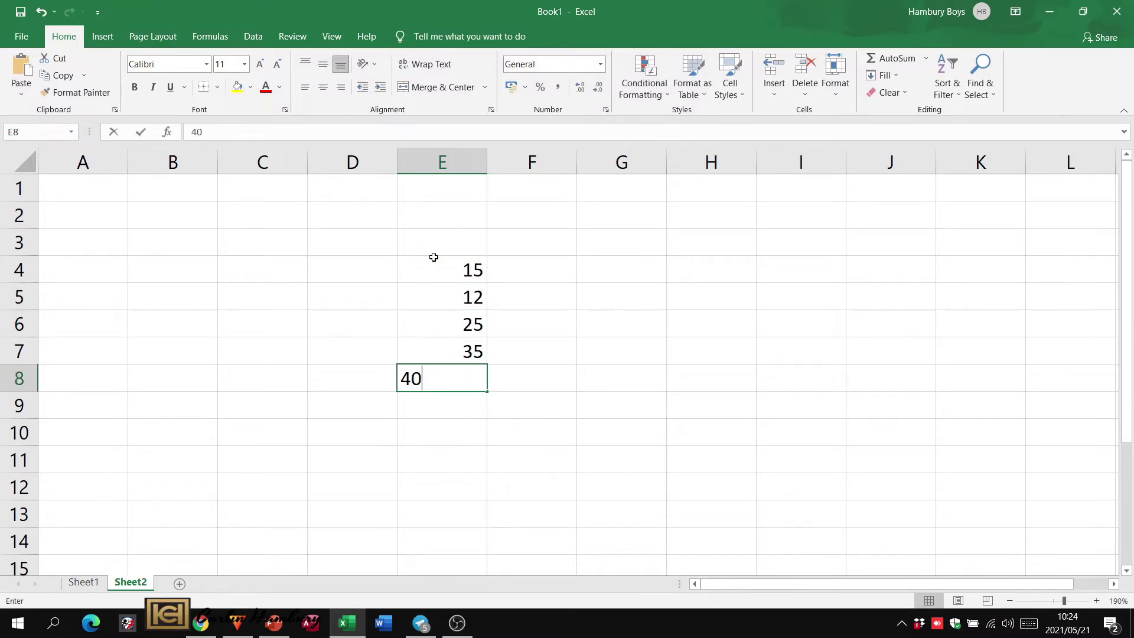
key("Return")
Enter the multiplier 10 in cell D5.
left_click(340, 303)
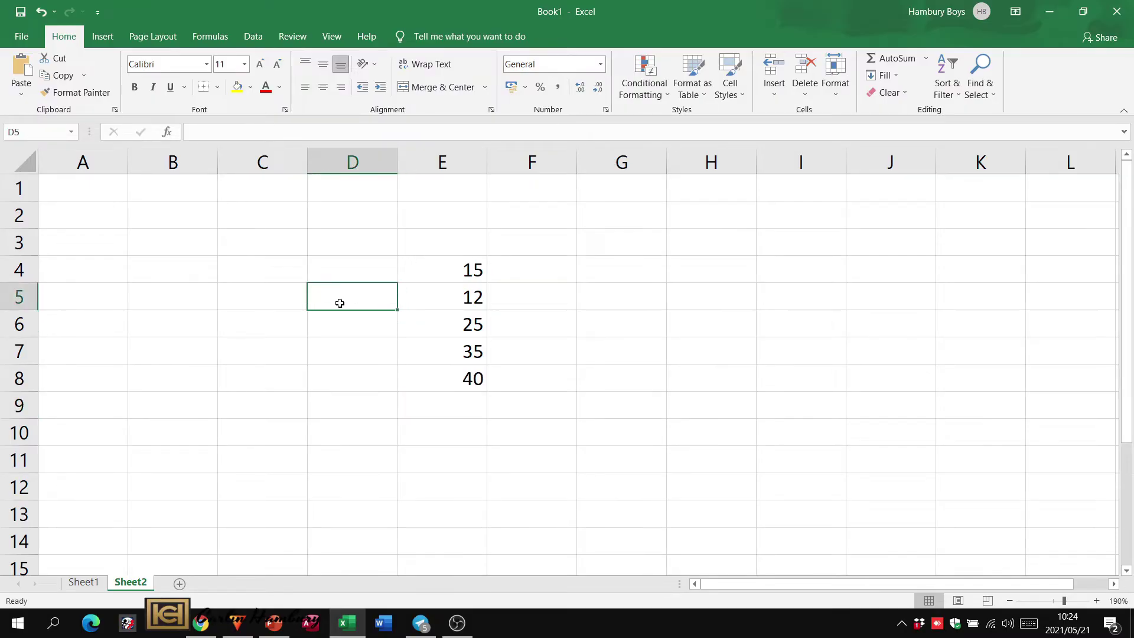
type("10")
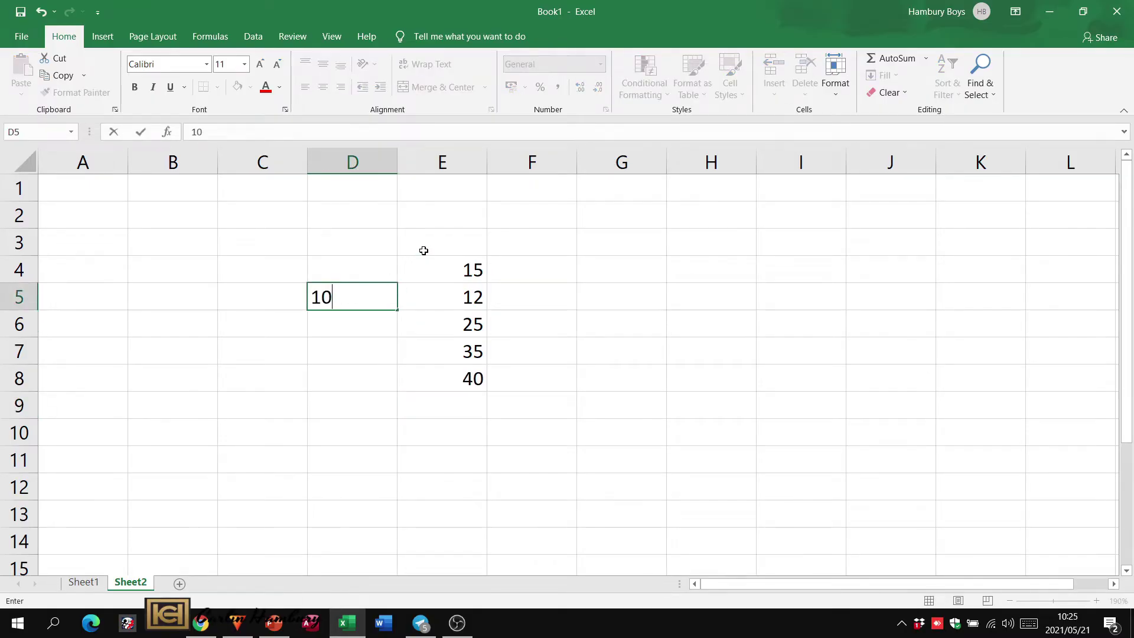
left_click(378, 260)
left_click(373, 291)
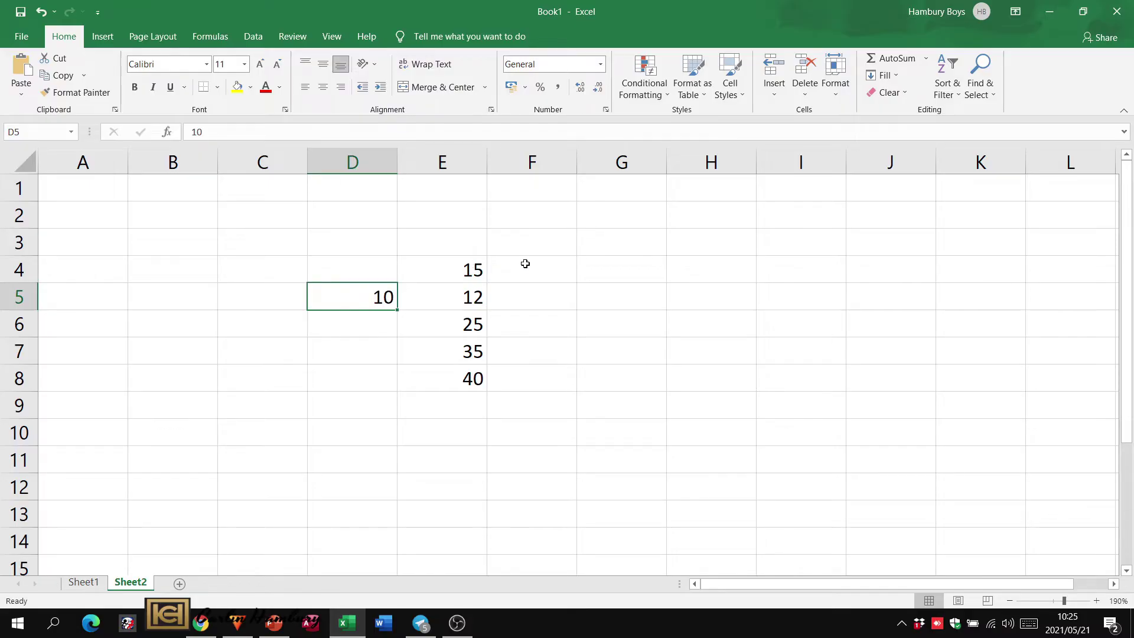
left_click(472, 269)
Enter the formula =E4*D5 in F4, showing 150, and inspect it without changes.
left_click(394, 296)
left_click(558, 271)
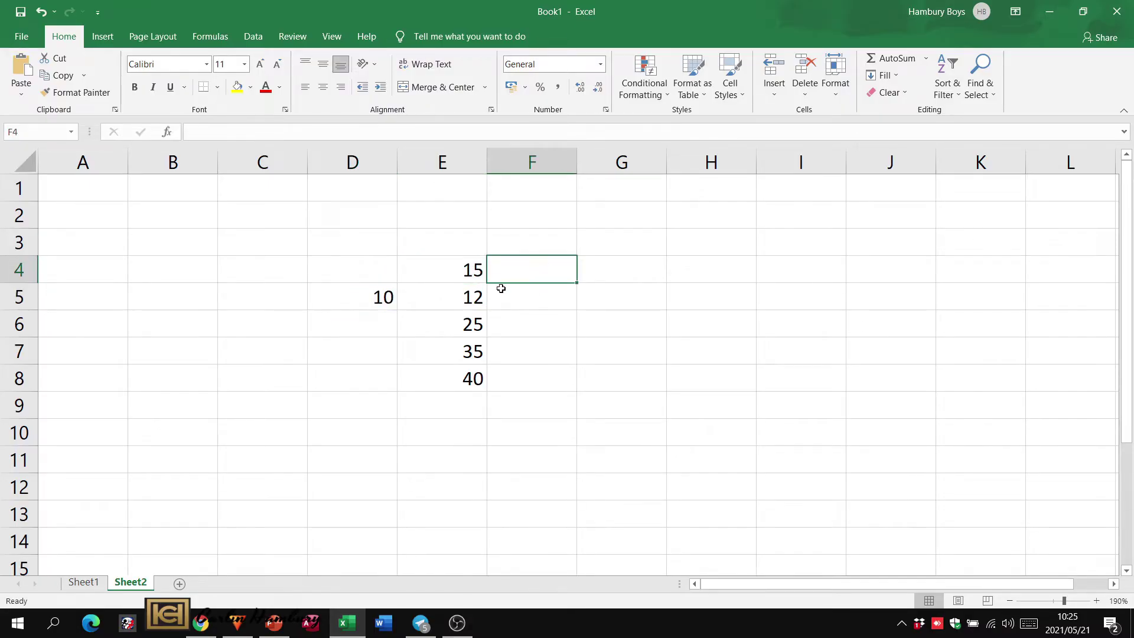
type("=")
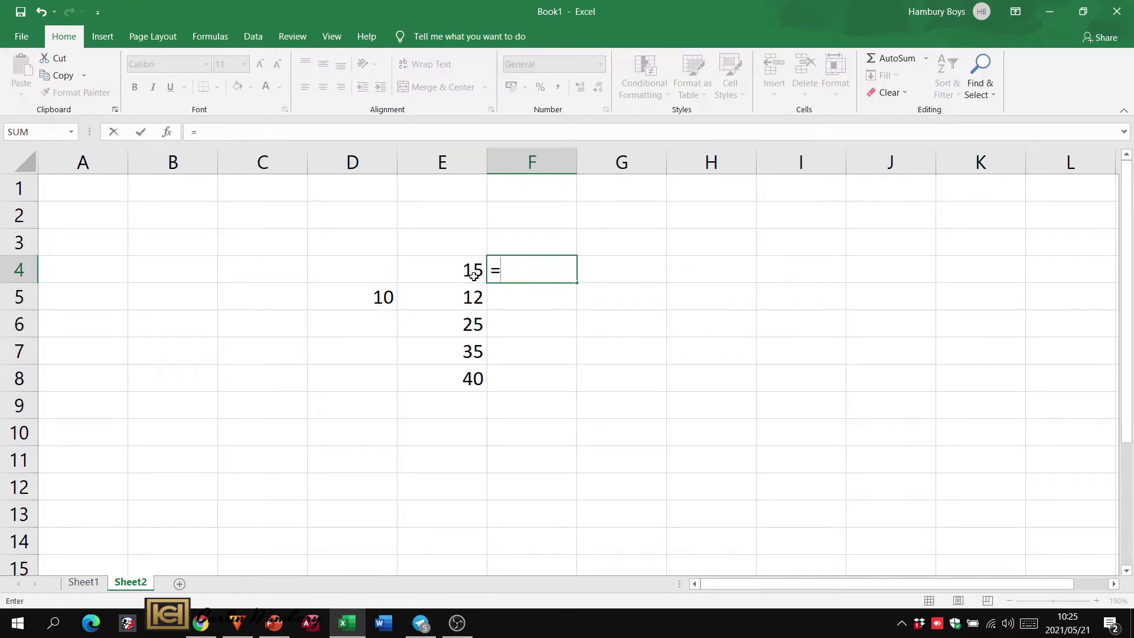
left_click(472, 271)
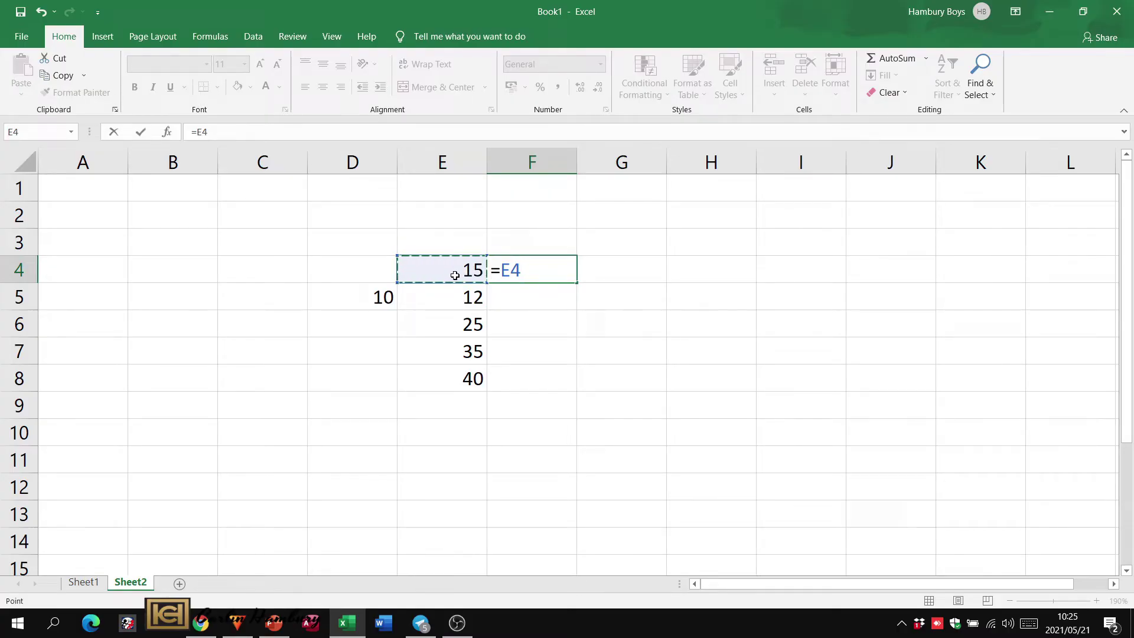
type("*")
left_click(369, 300)
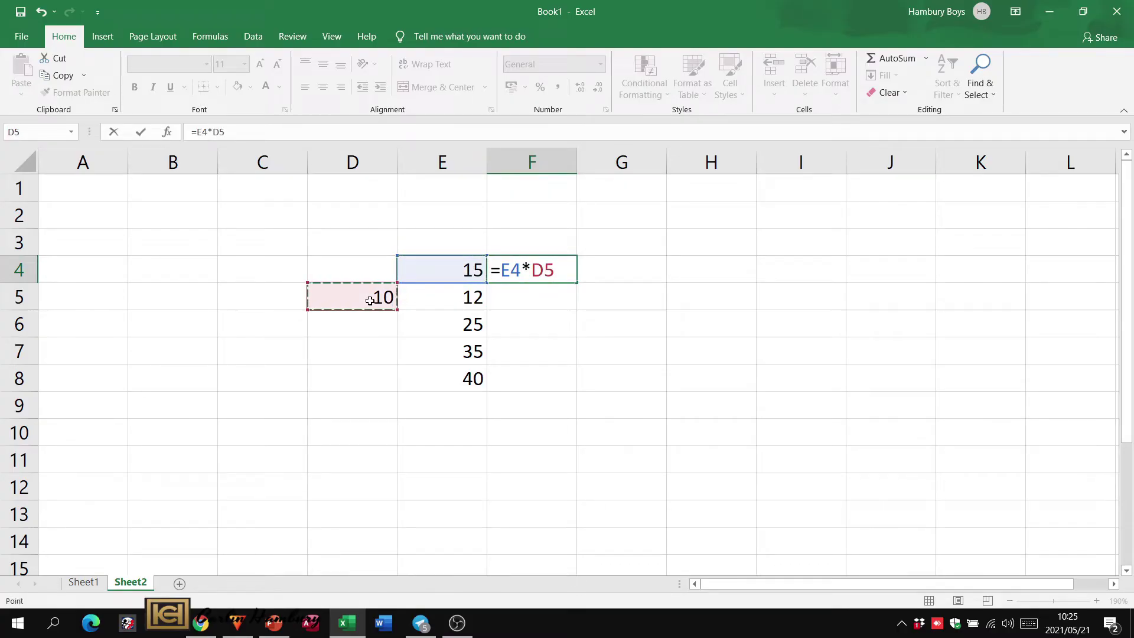
key("Return")
double_click(545, 275)
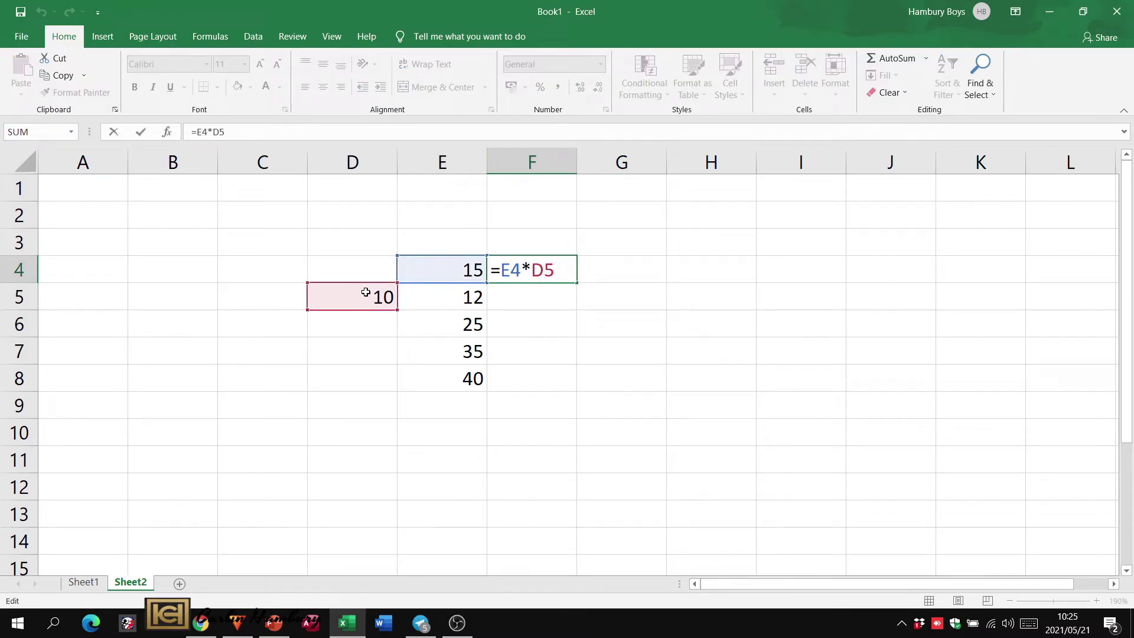
key("Escape")
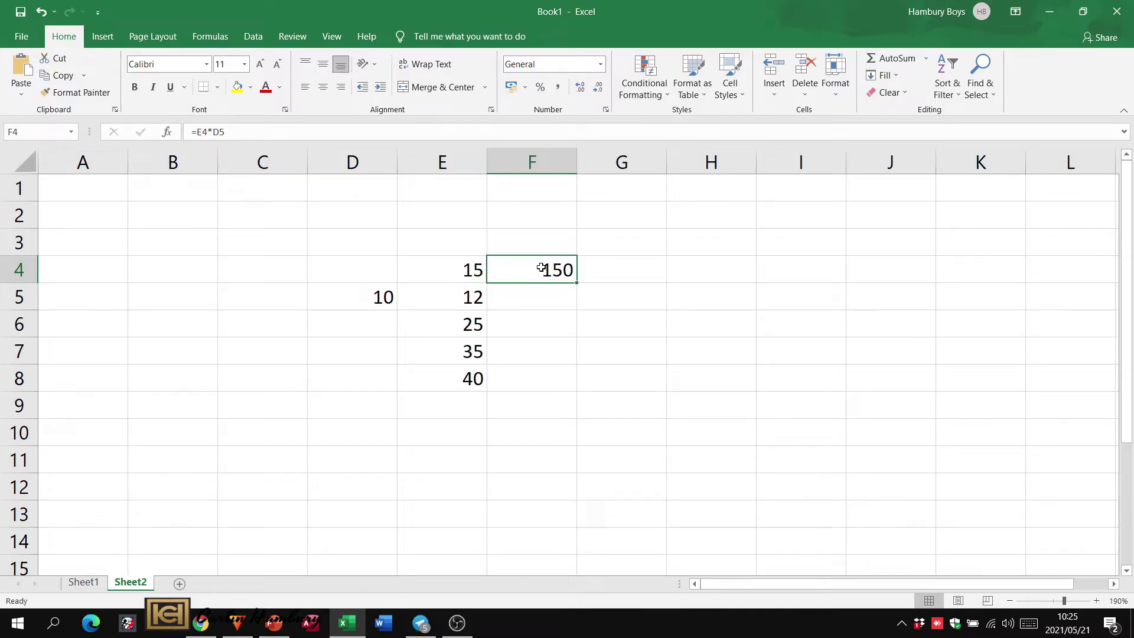
left_click_drag(579, 285, 573, 387)
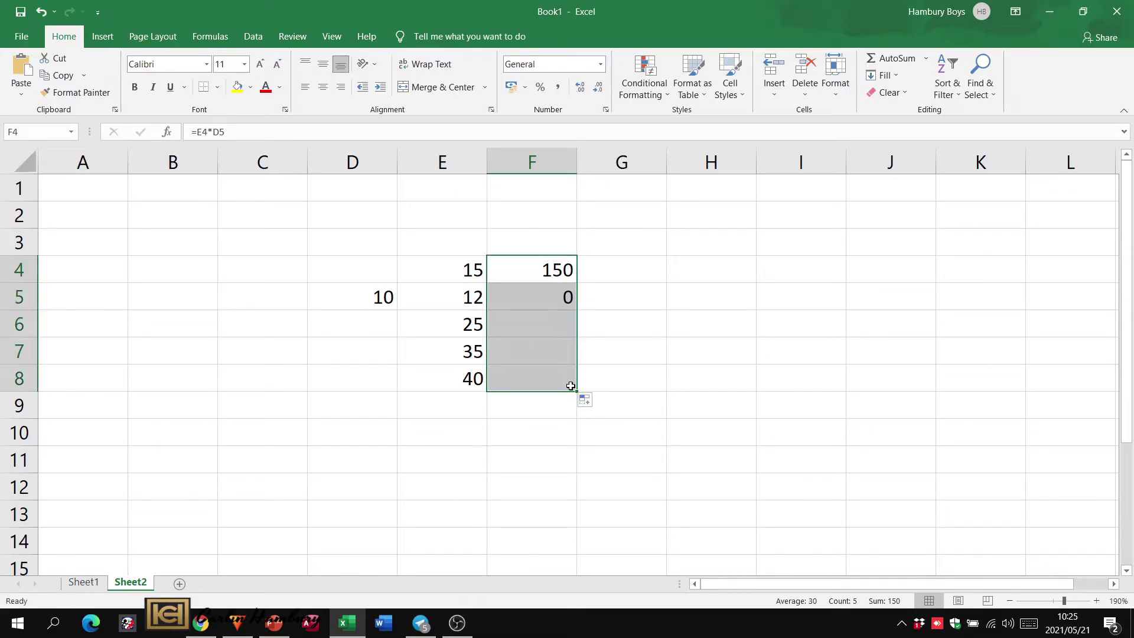
left_click(660, 344)
double_click(544, 296)
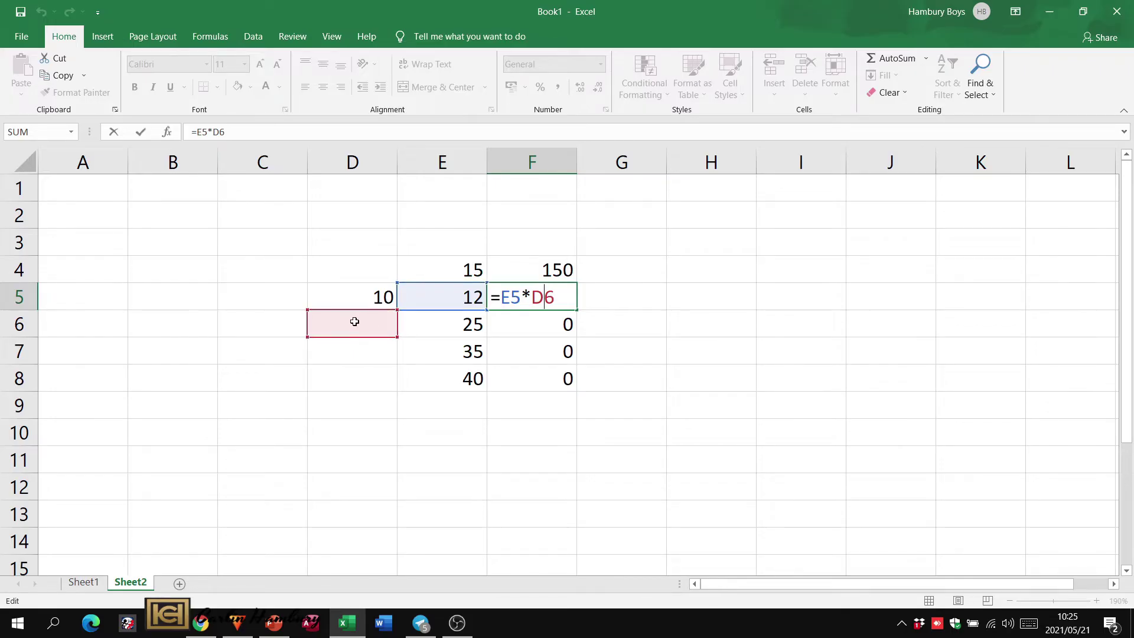
key("Escape")
left_click(425, 329)
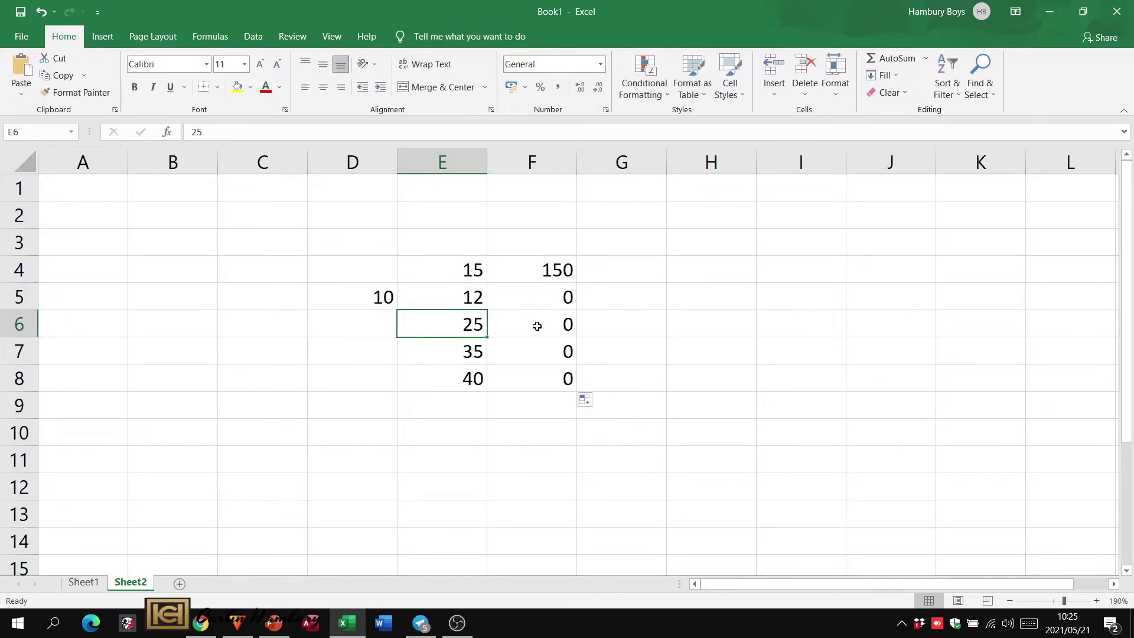
double_click(538, 324)
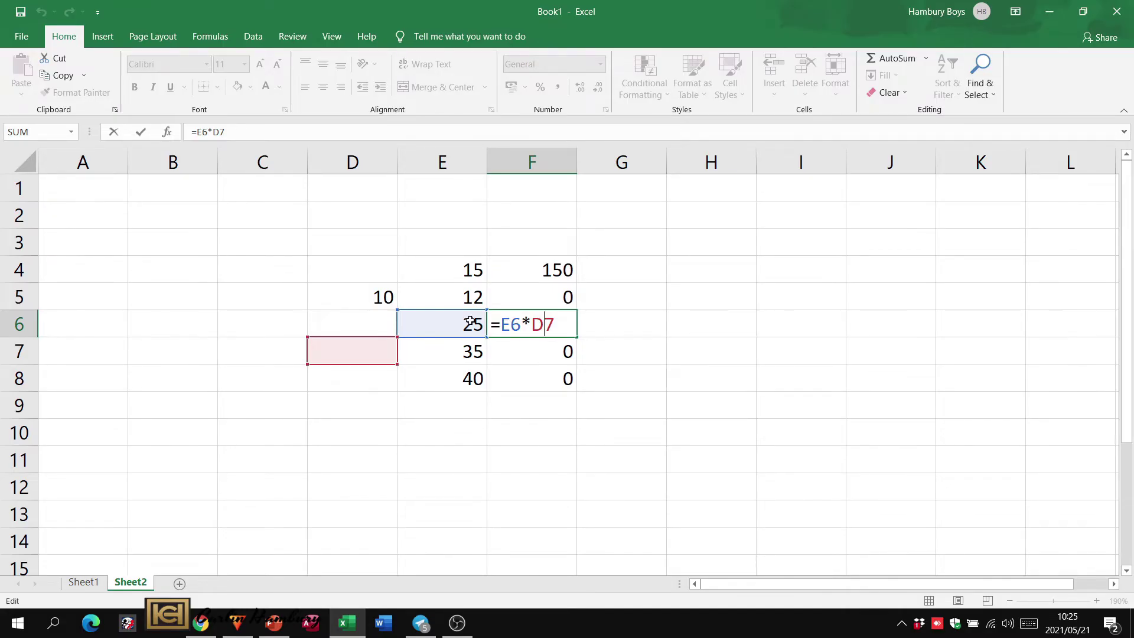
key("Return")
double_click(534, 349)
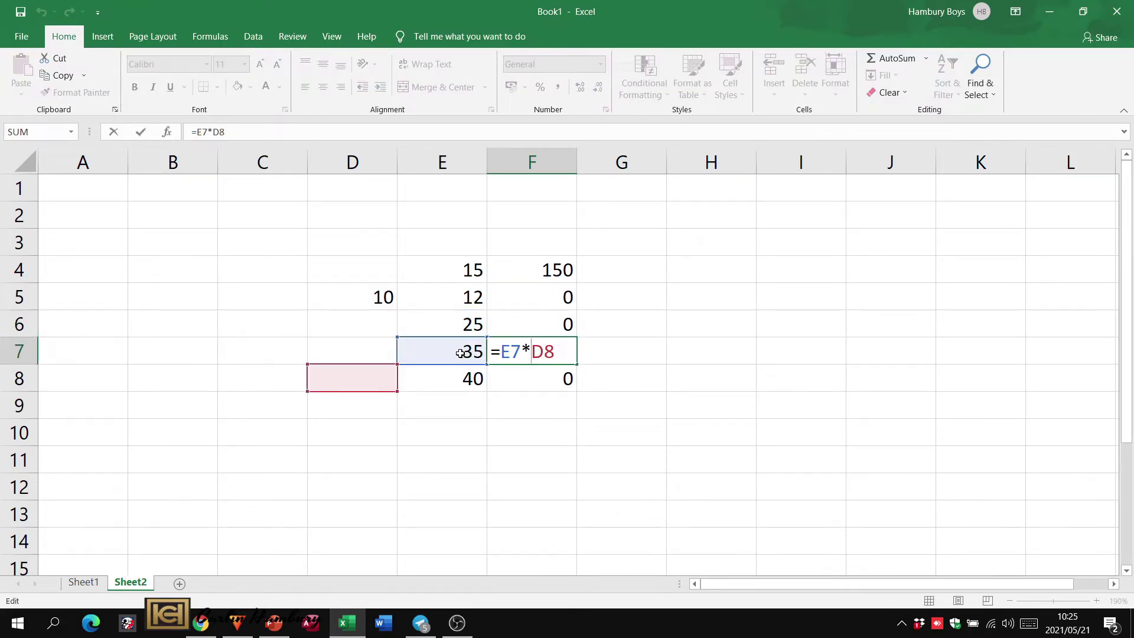
key("Return")
double_click(520, 377)
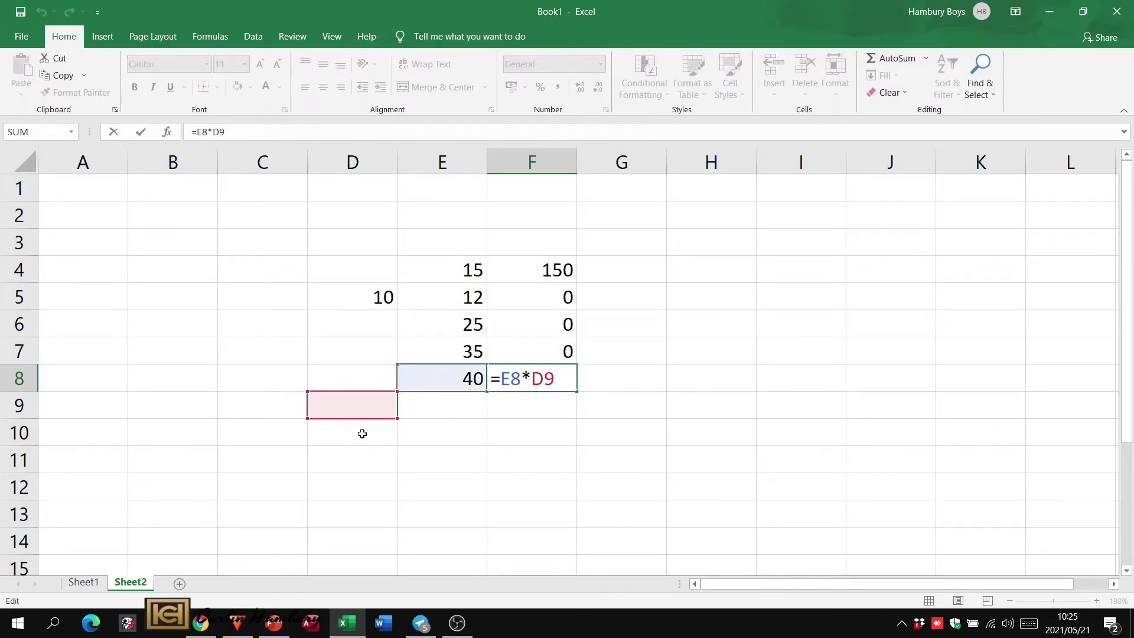
key("ctrl+Return")
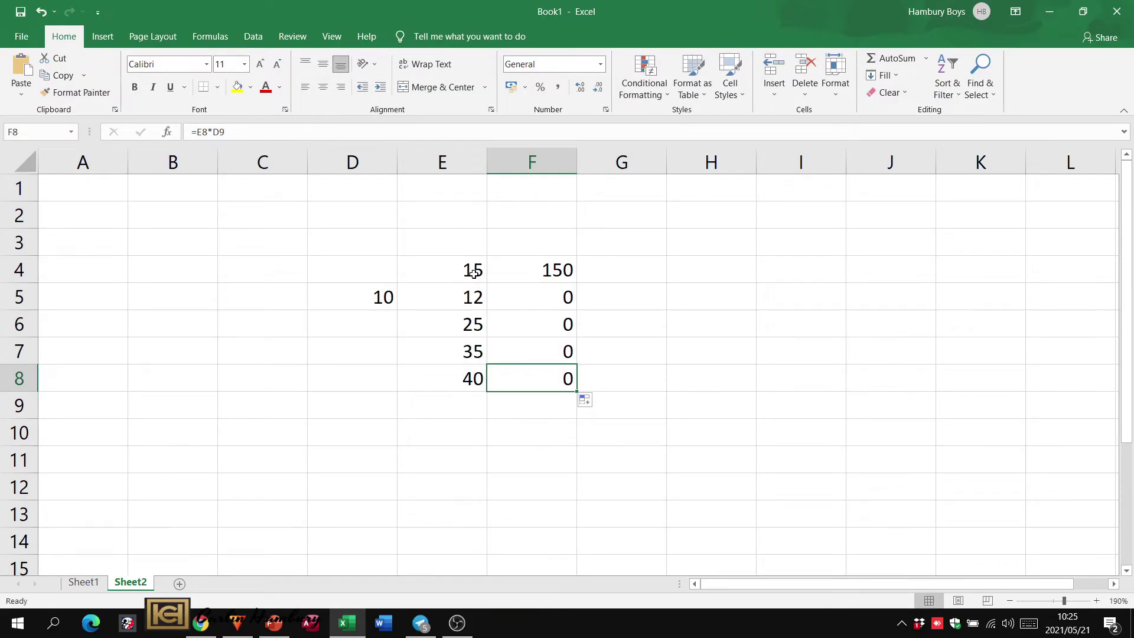
left_click_drag(466, 264, 459, 385)
left_click(460, 385)
left_click_drag(363, 275, 365, 295)
left_click(364, 297)
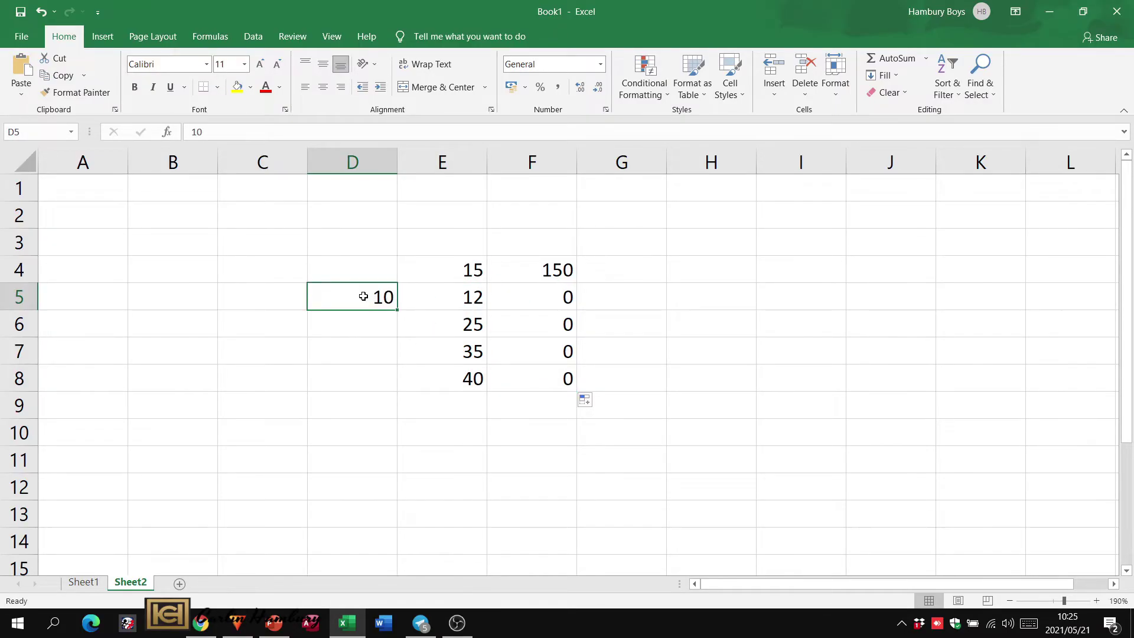
left_click(552, 272)
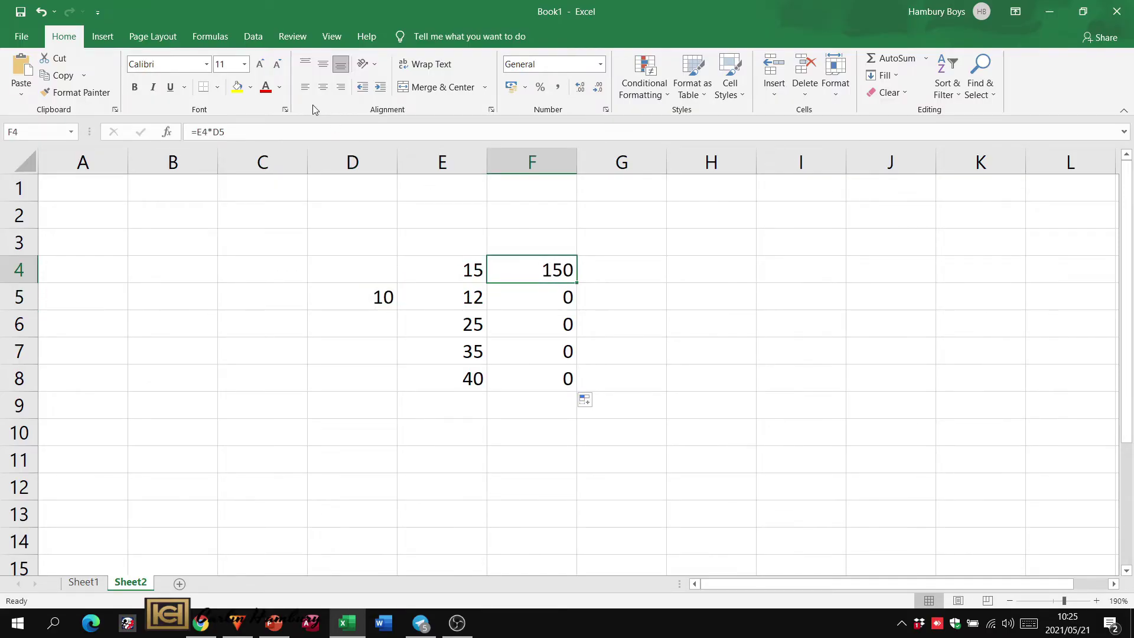
Change F4 to =E4*10 and fill it down to F8.
left_click(311, 131)
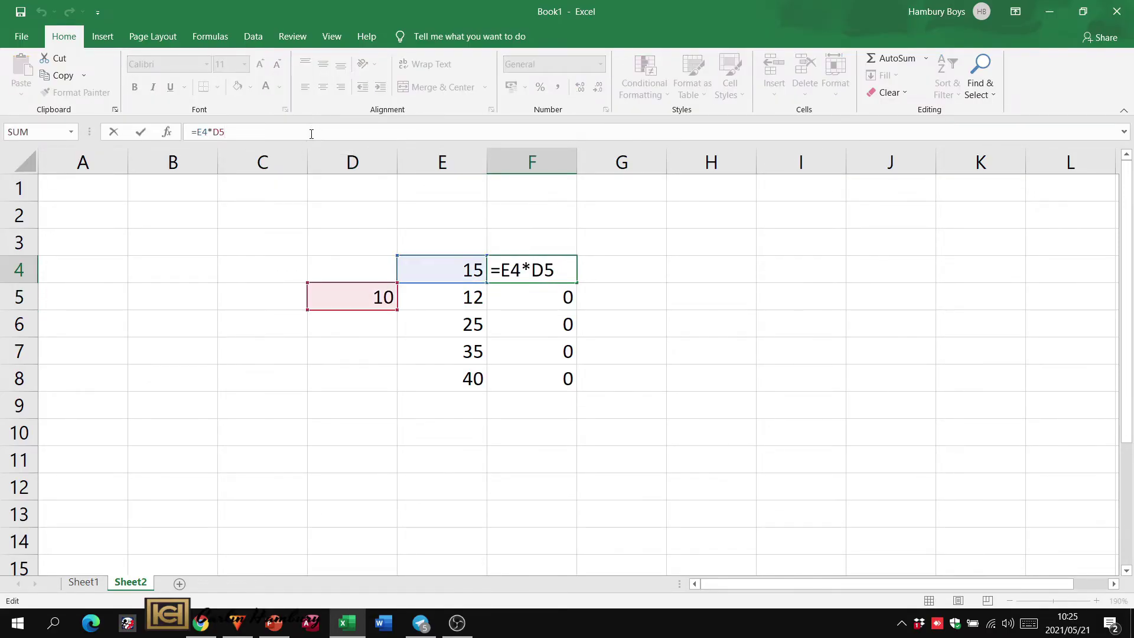
key("BackSpace")
key("BackSpace")
type("10")
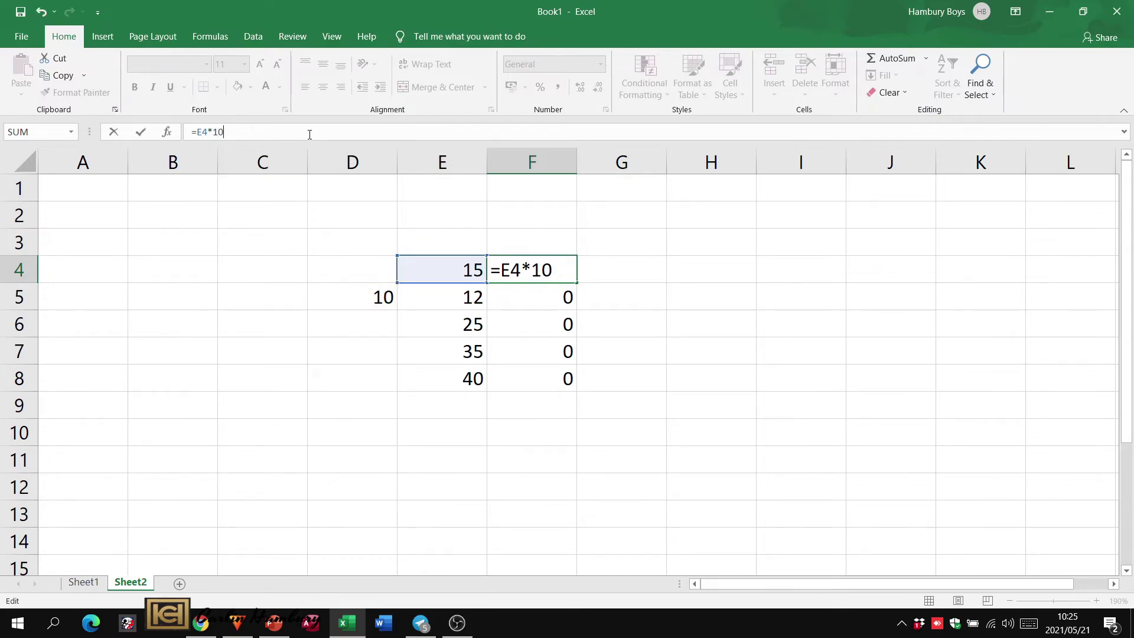
key("Return")
left_click(611, 243)
left_click(568, 273)
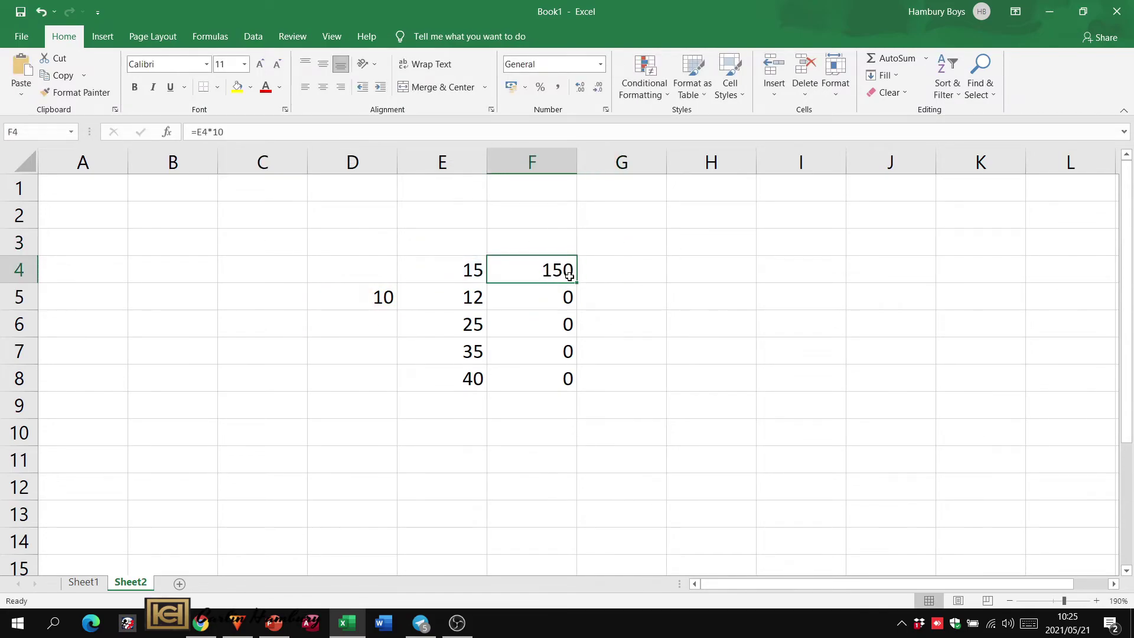
left_click_drag(577, 283, 576, 402)
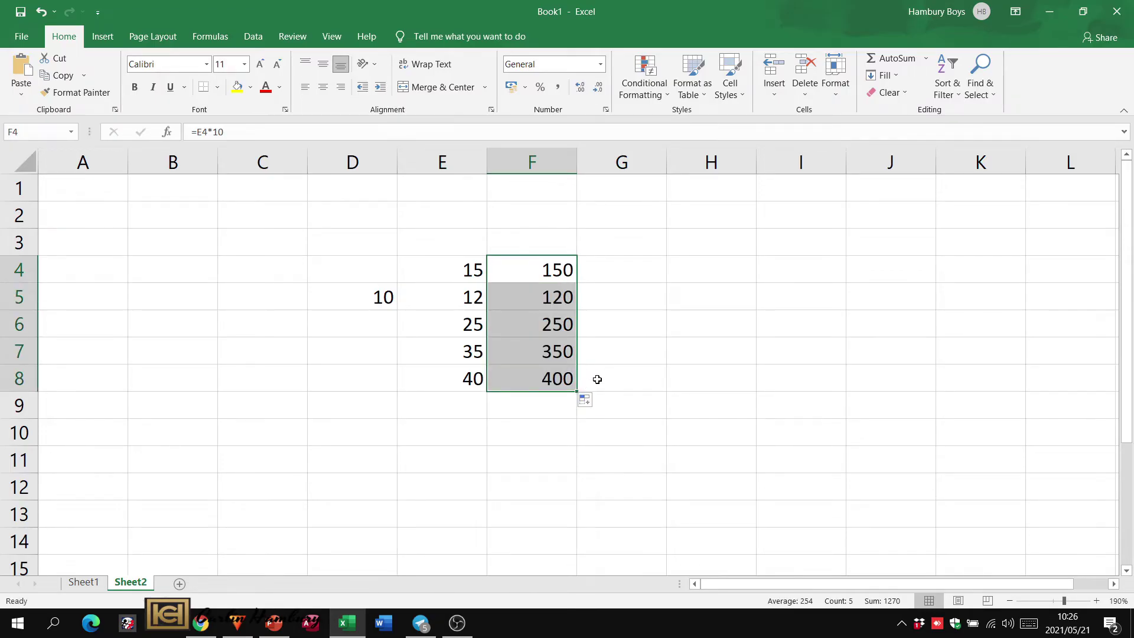
Clear the filled results from F4:F8.
left_click(612, 354)
left_click_drag(543, 378, 526, 280)
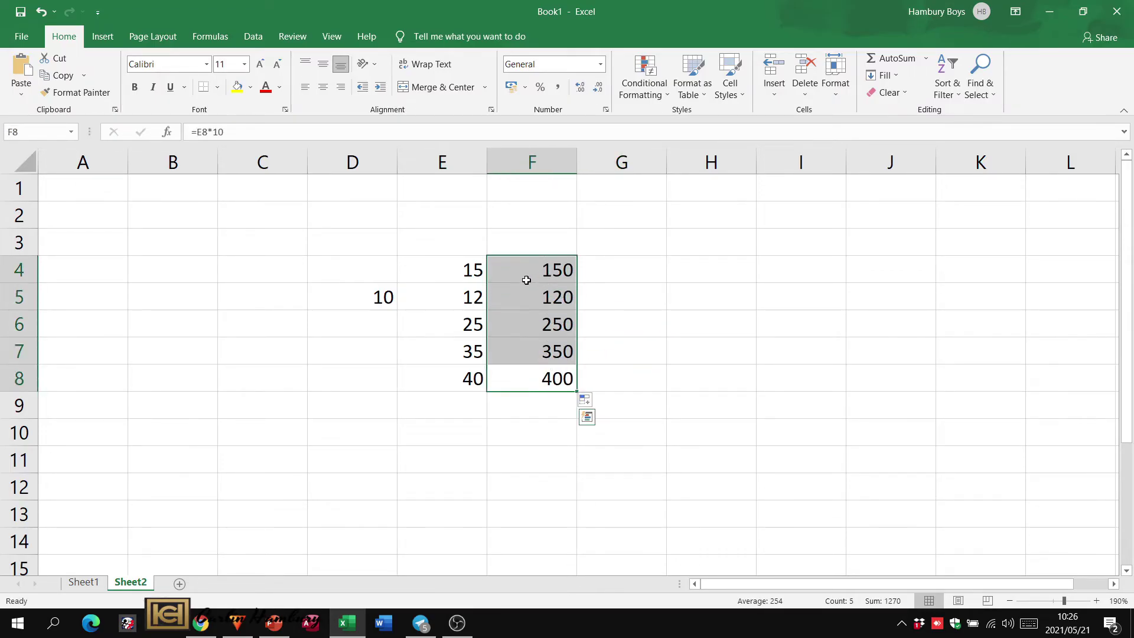
key("Delete")
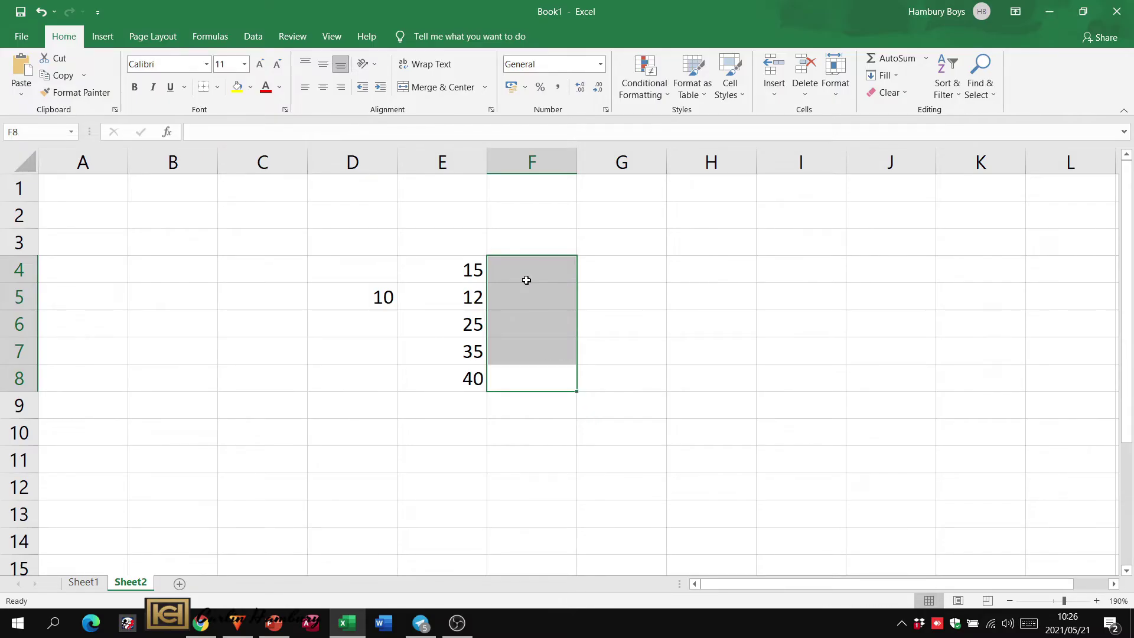
left_click(647, 278)
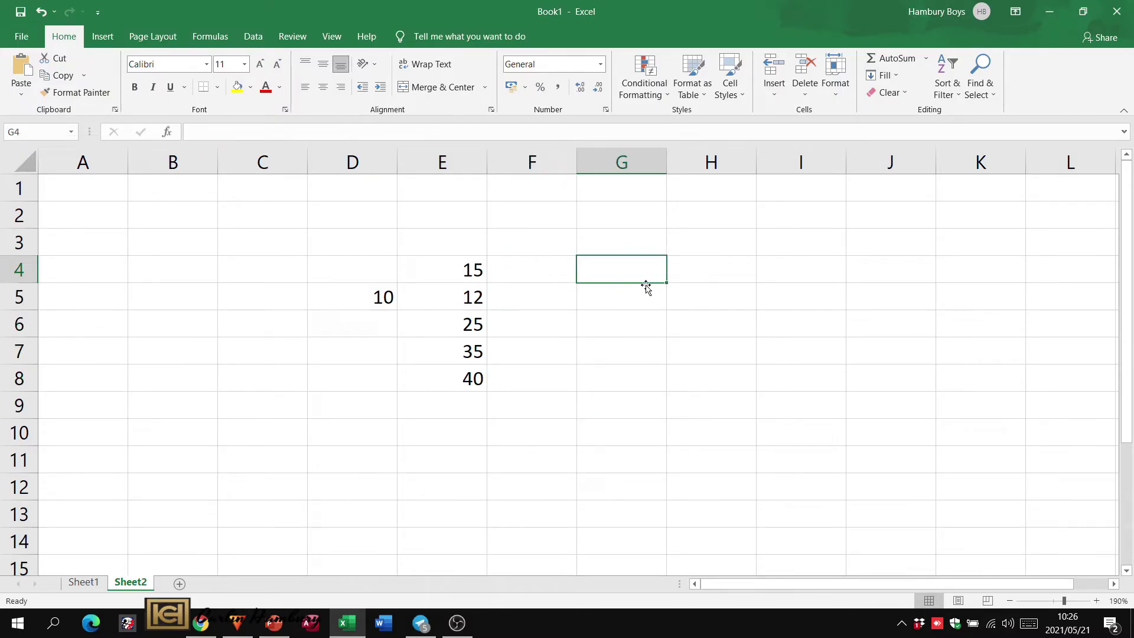
type("$")
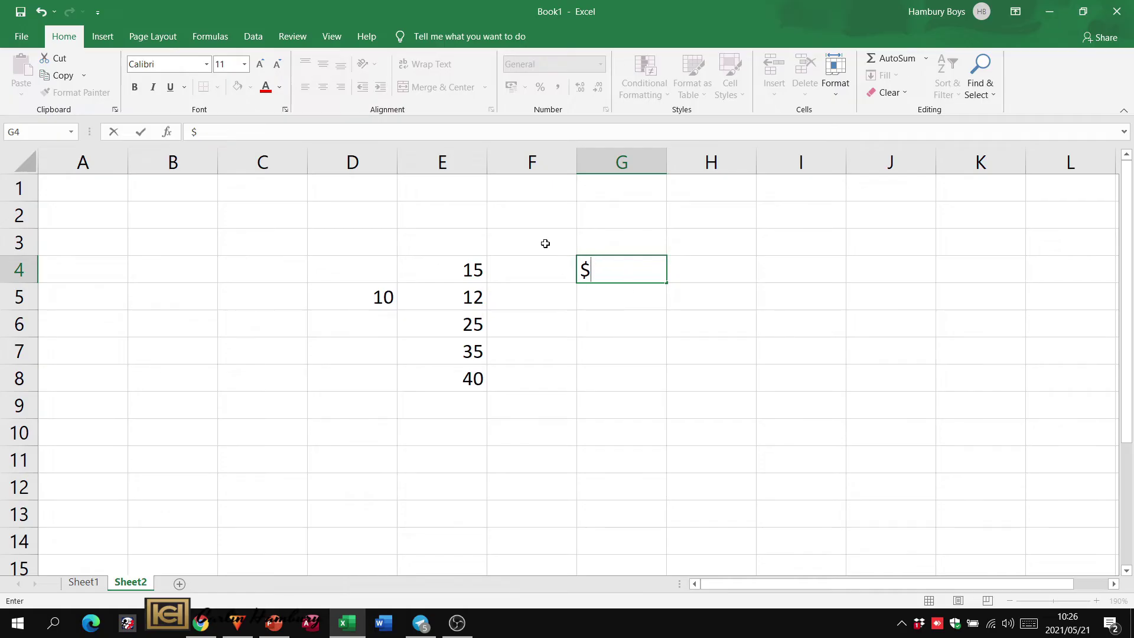
type("$")
key("Left")
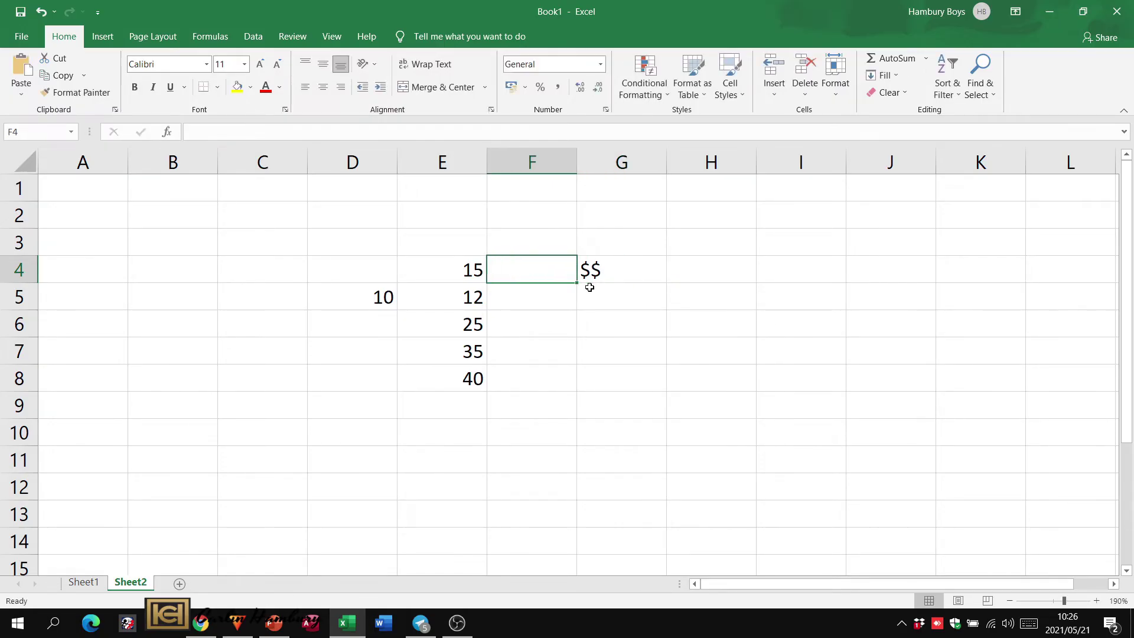
left_click(650, 263)
key("Delete")
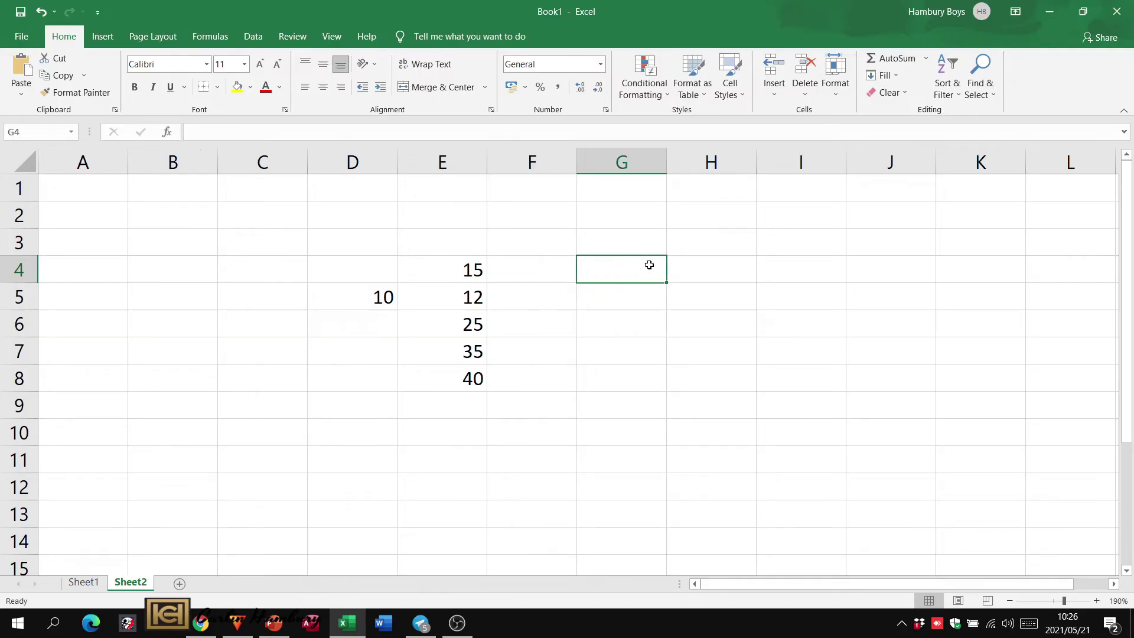
left_click(548, 263)
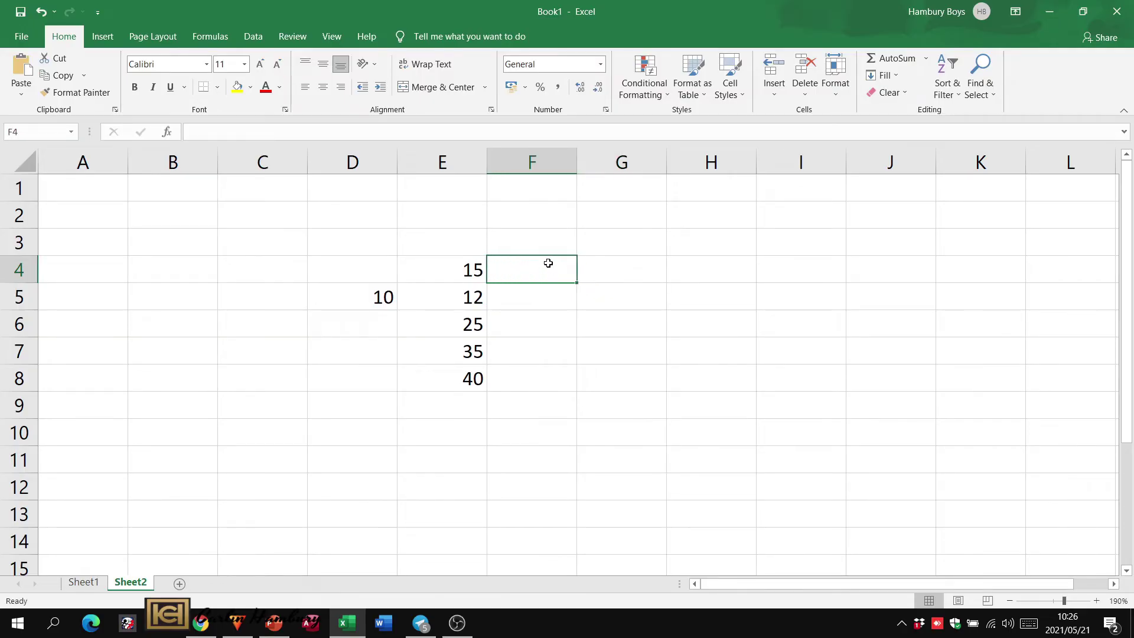
Enter =E4*$D$5 in F4, locking the D5 multiplier so the cell shows 150.
type("=")
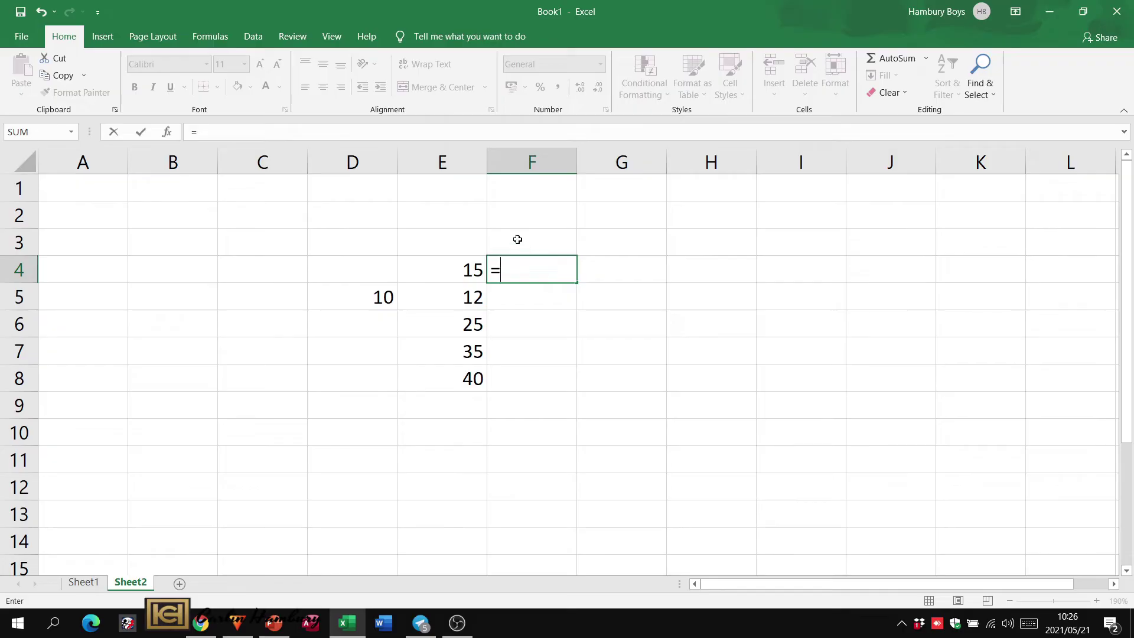
left_click(448, 267)
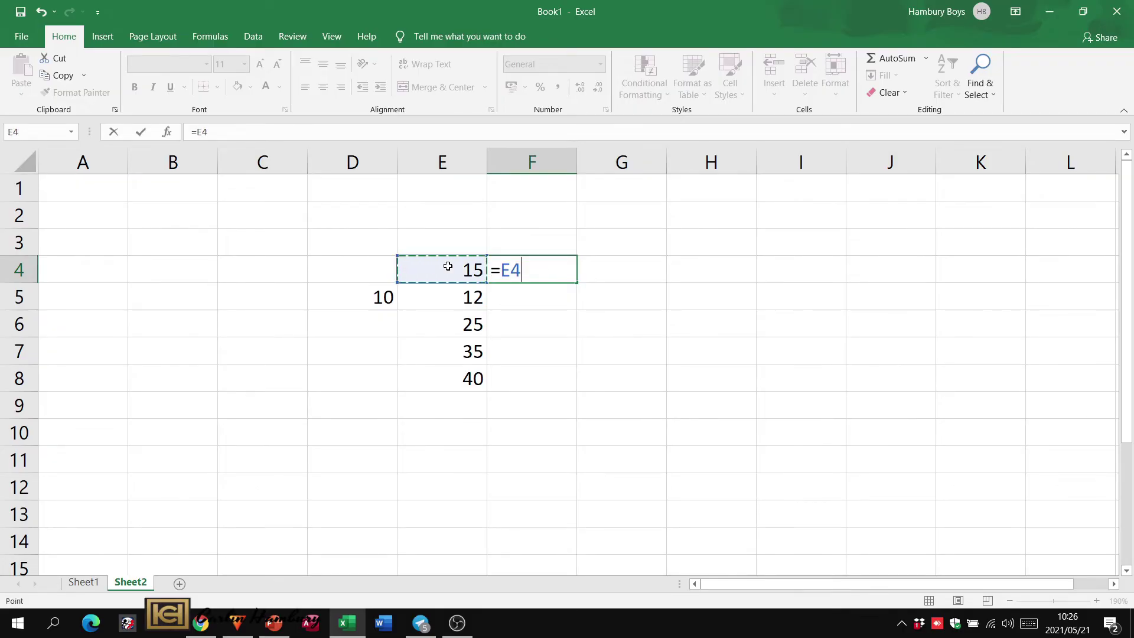
type("*")
left_click(360, 293)
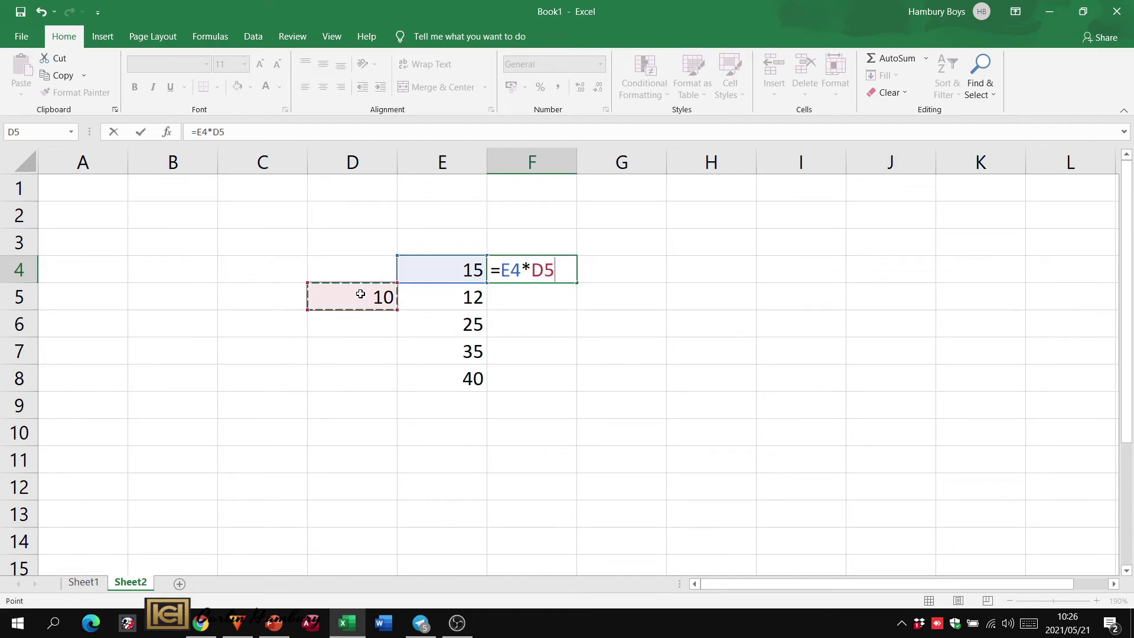
left_click(535, 265)
type("$D")
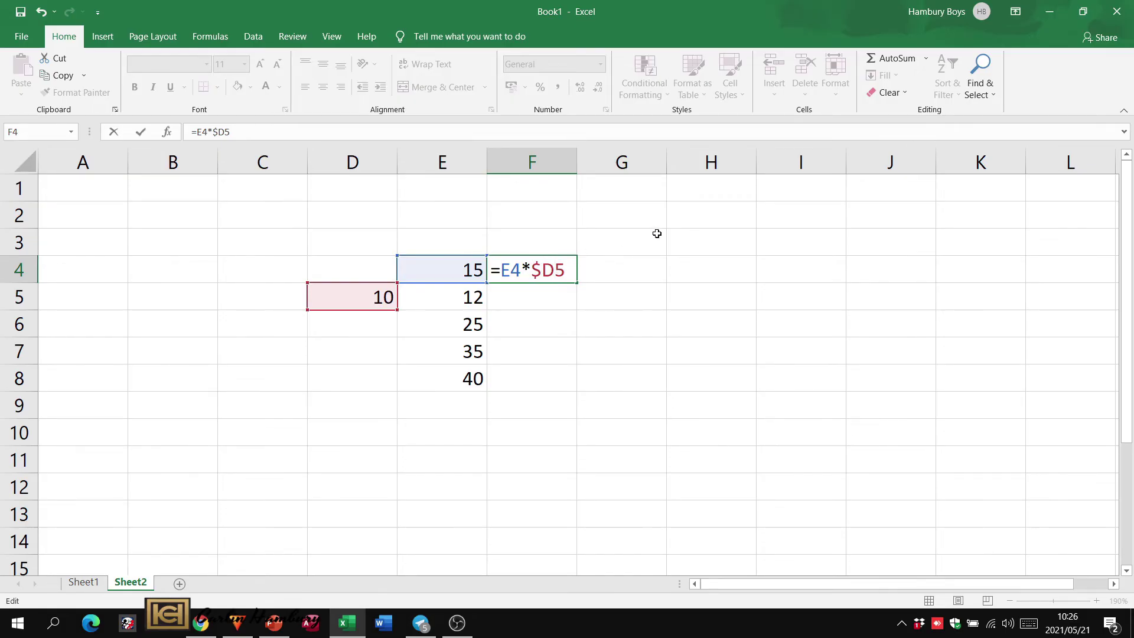
type("$")
key("Return")
left_click(531, 266)
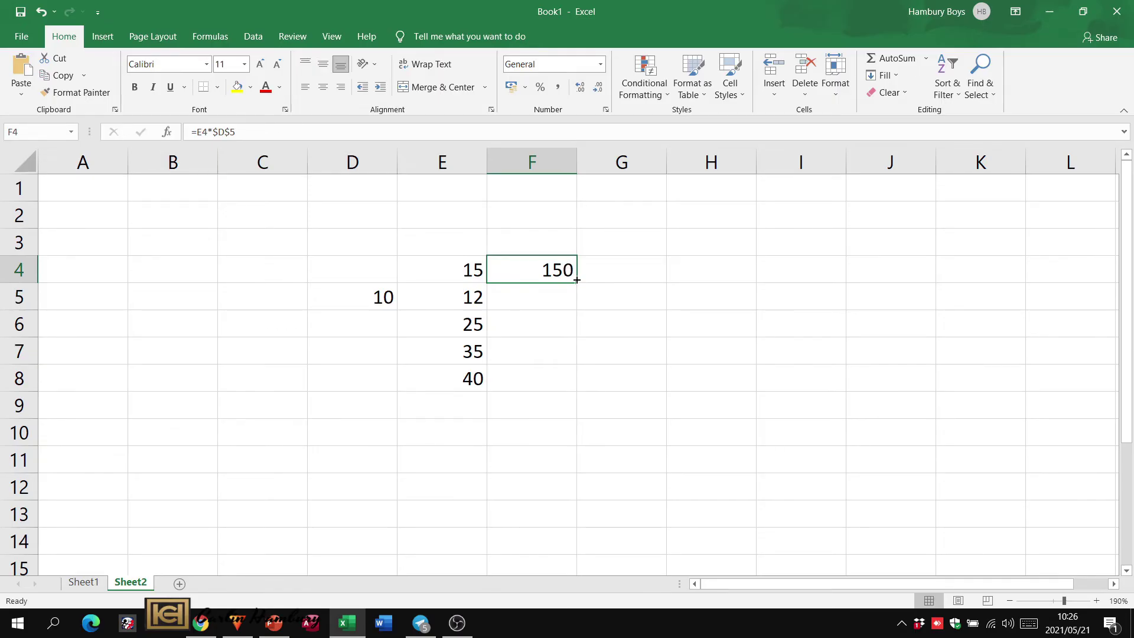
Fill F4's formula down to F8 and confirm F5–F8 each still multiply by $D$5.
left_click_drag(576, 282, 570, 384)
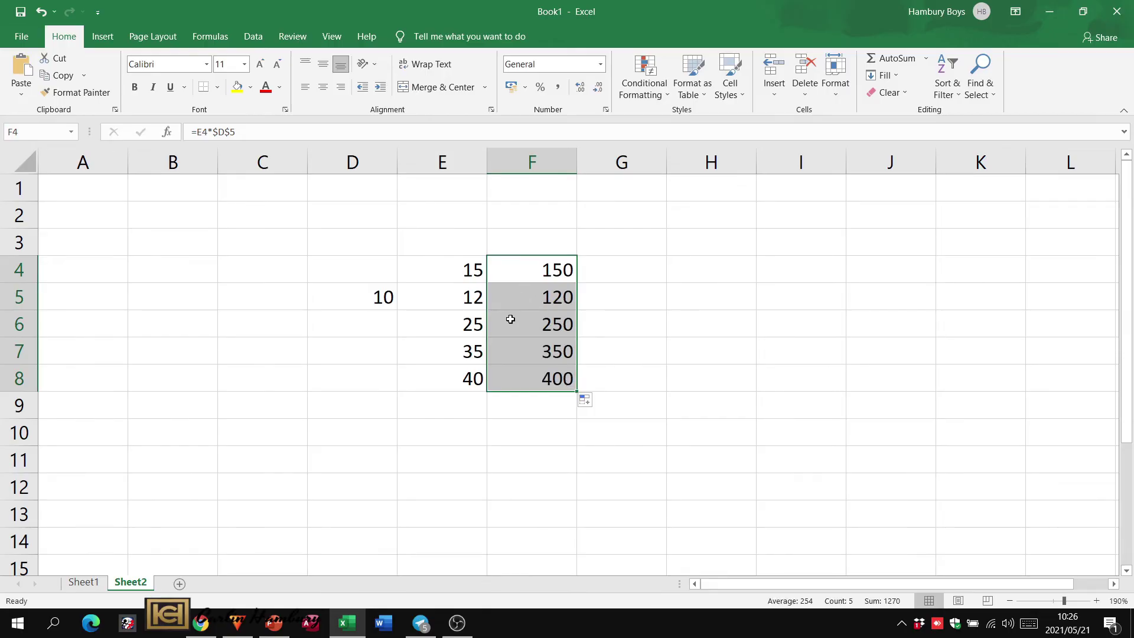
double_click(532, 298)
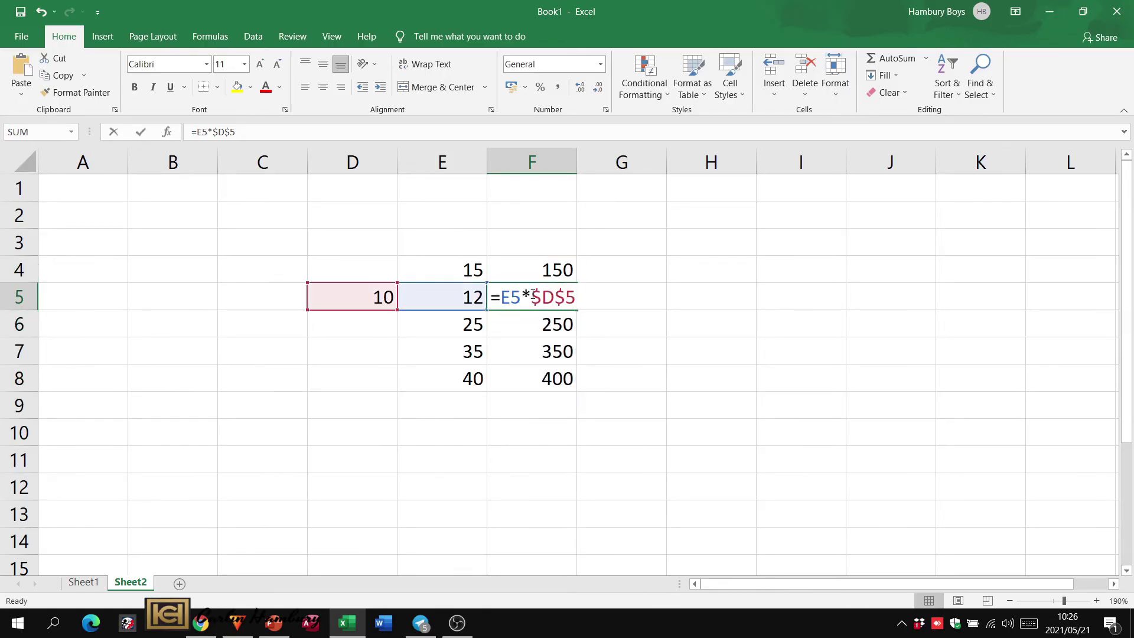
key("Return")
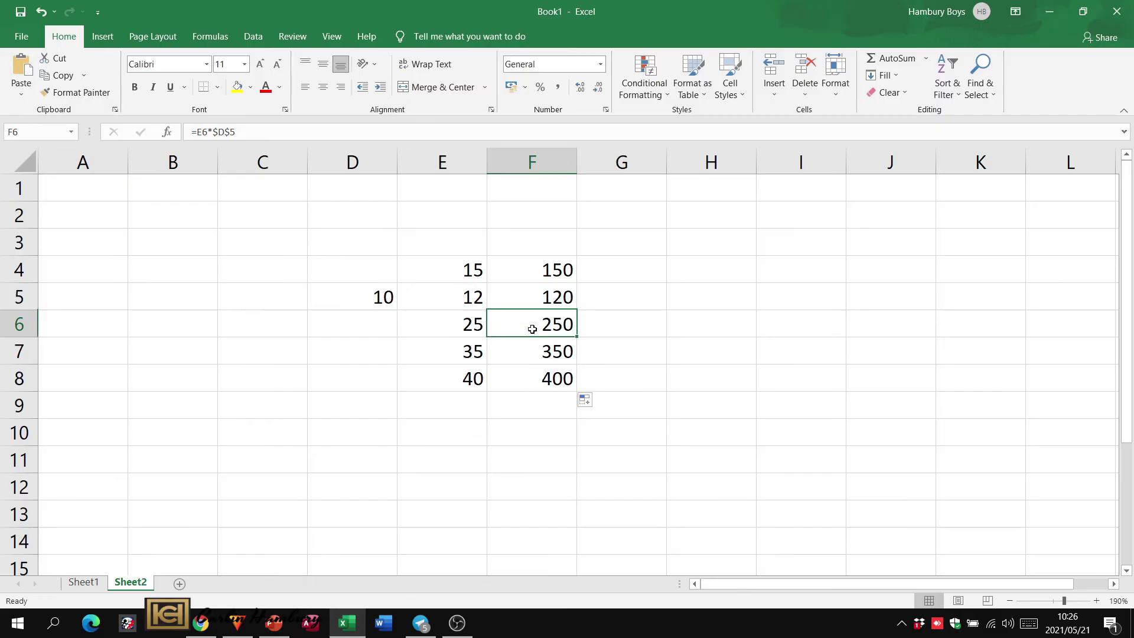
double_click(530, 324)
key("Escape")
double_click(532, 352)
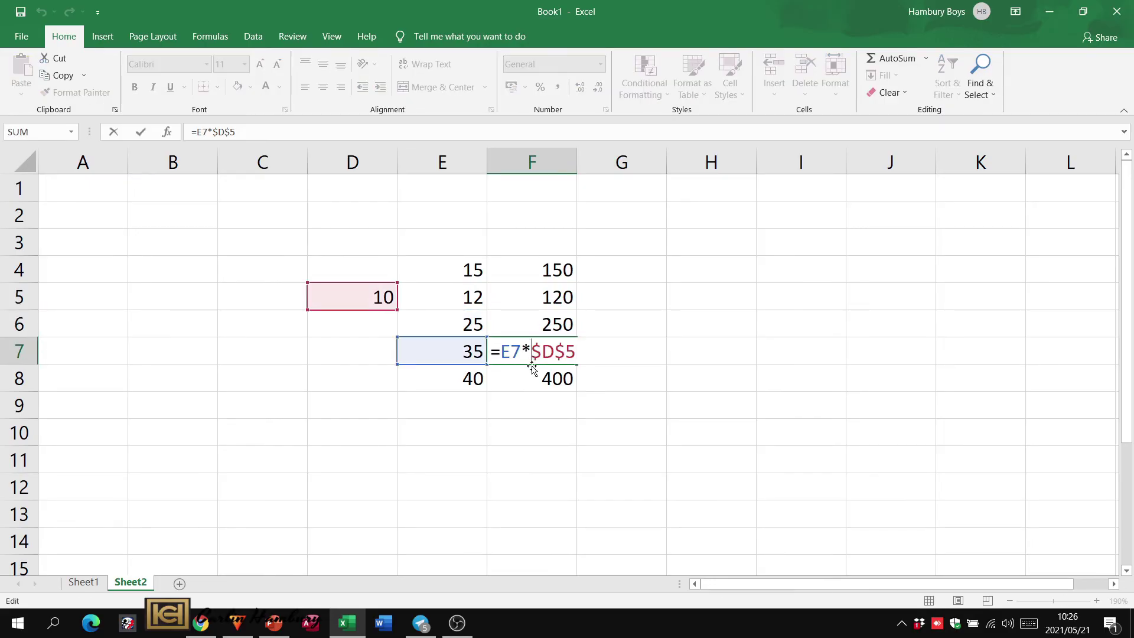
key("Return")
double_click(534, 380)
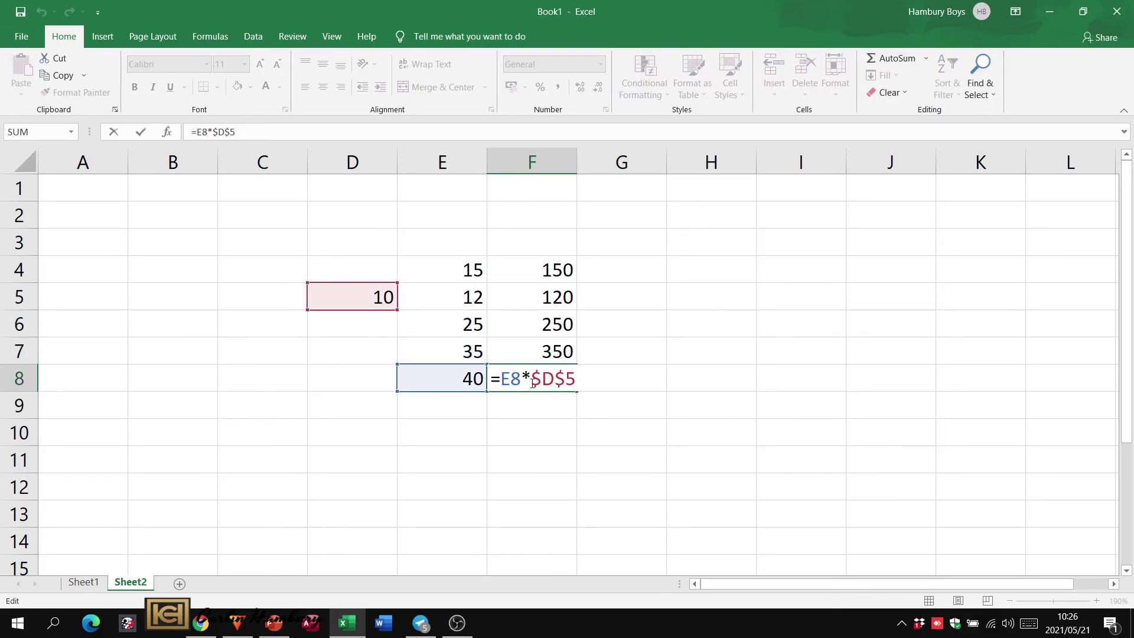
key("ctrl+Return")
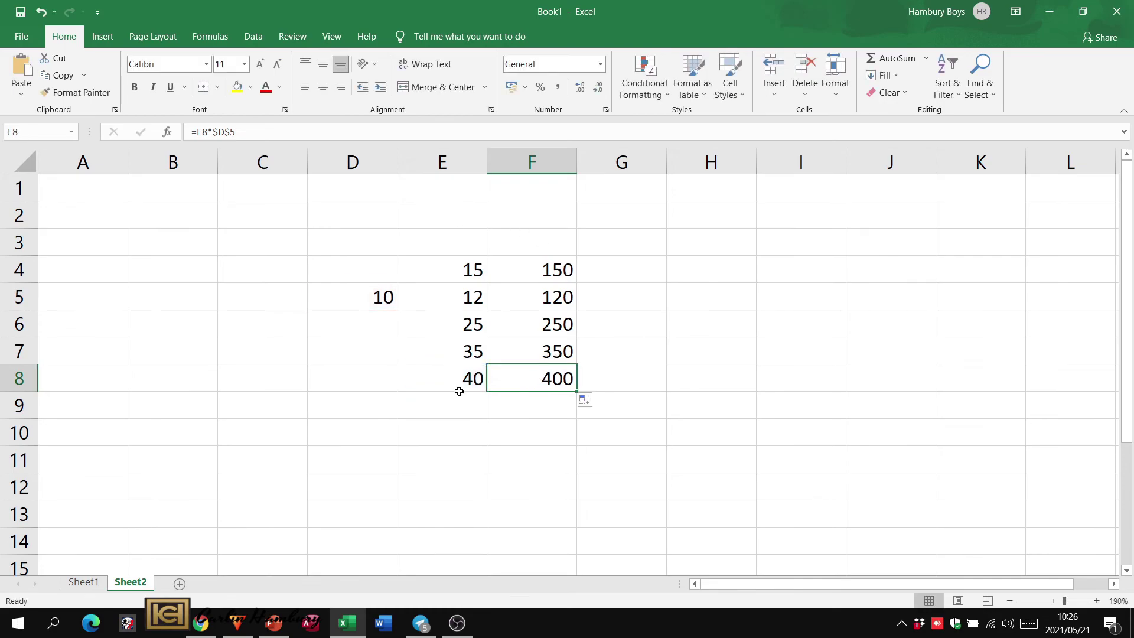
Review F5's formula against the E4:E8 values and the fixed multiplier in D5.
double_click(531, 302)
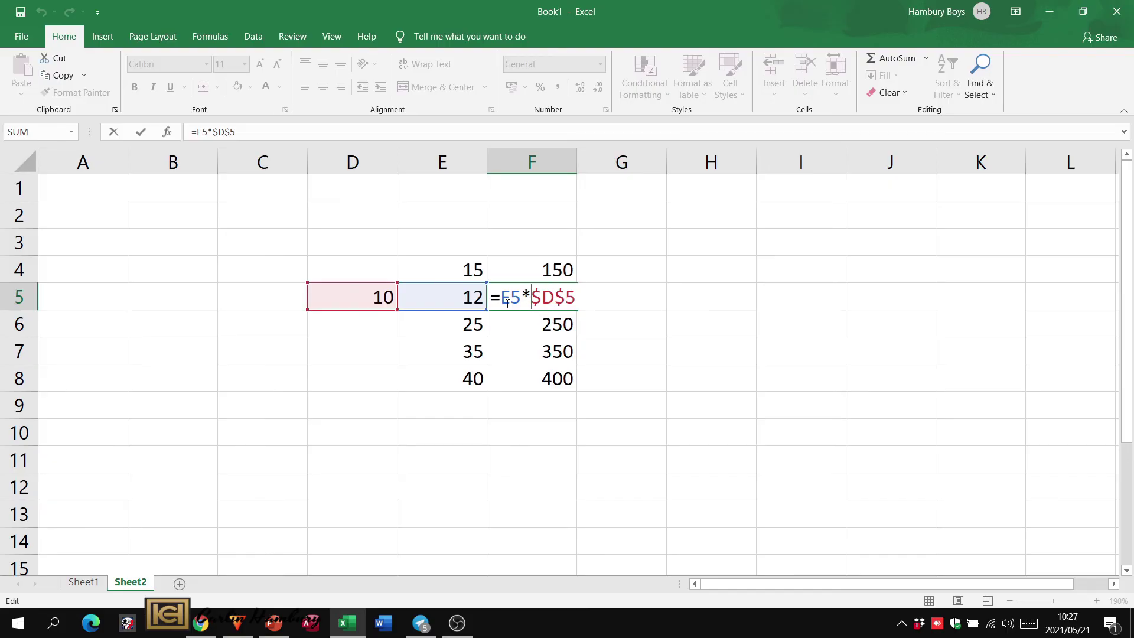
key("Escape")
left_click(473, 269)
left_click(465, 298)
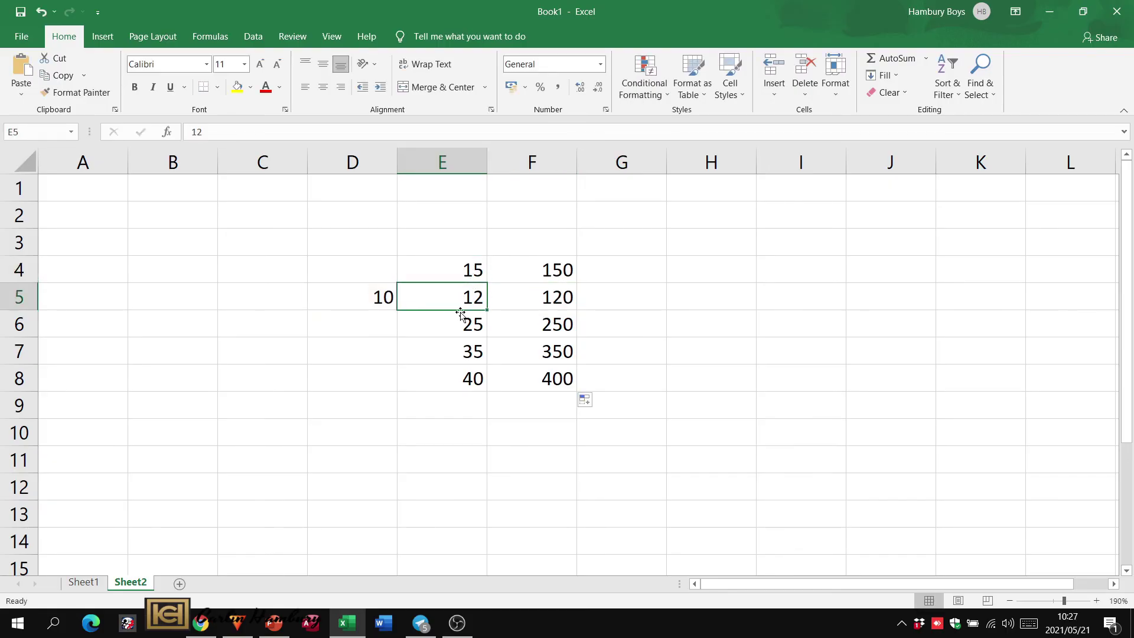
left_click(463, 319)
left_click(459, 355)
left_click(458, 375)
left_click(381, 299)
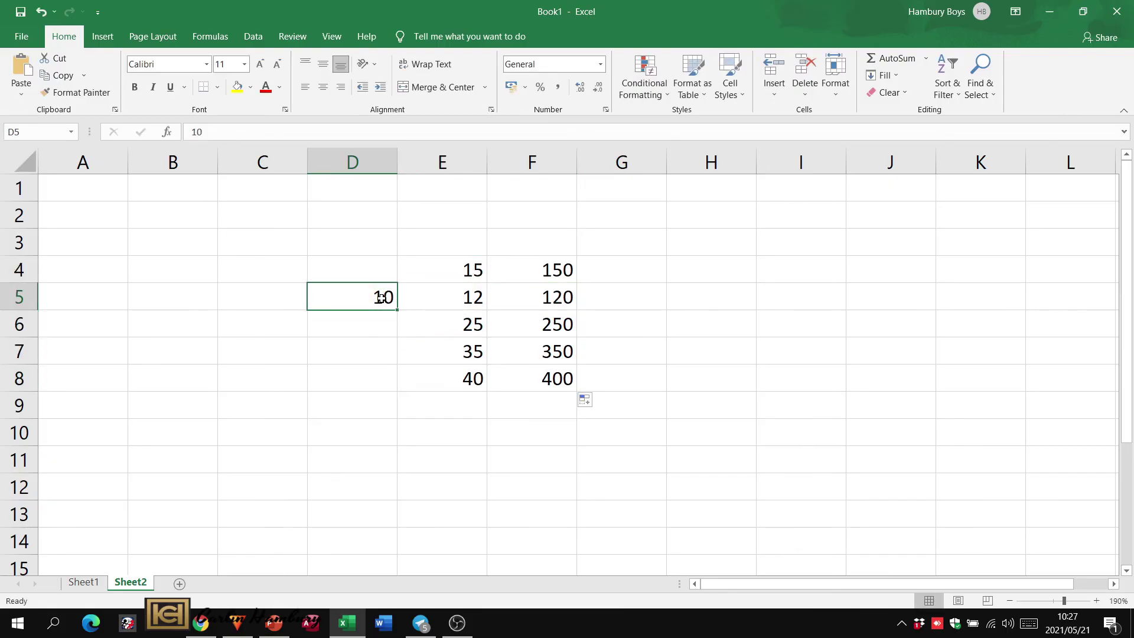
double_click(557, 309)
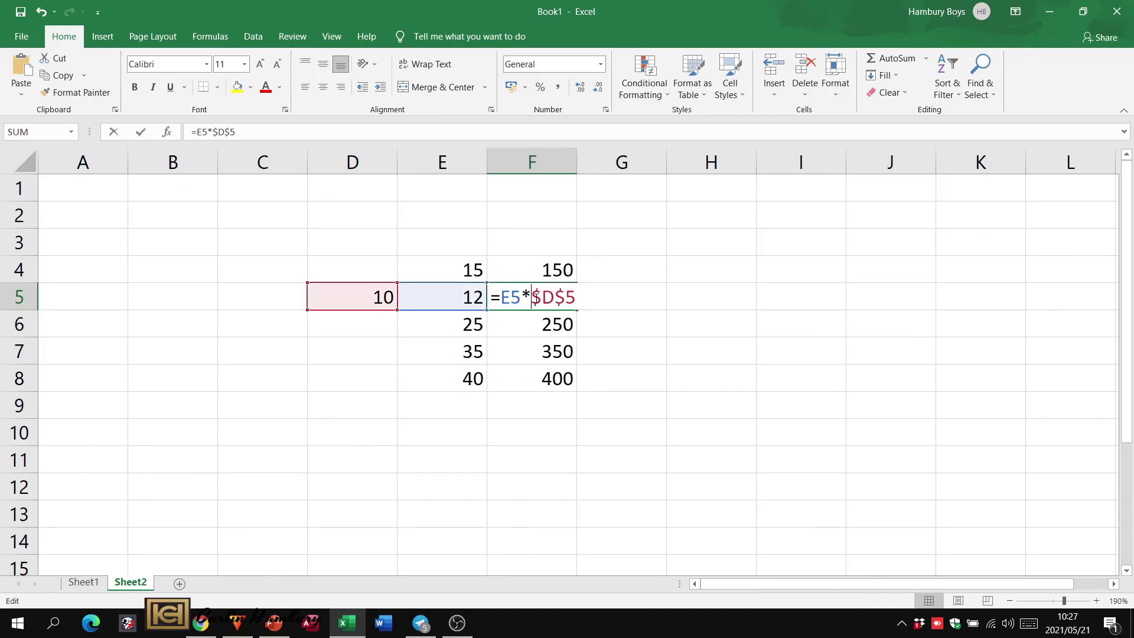